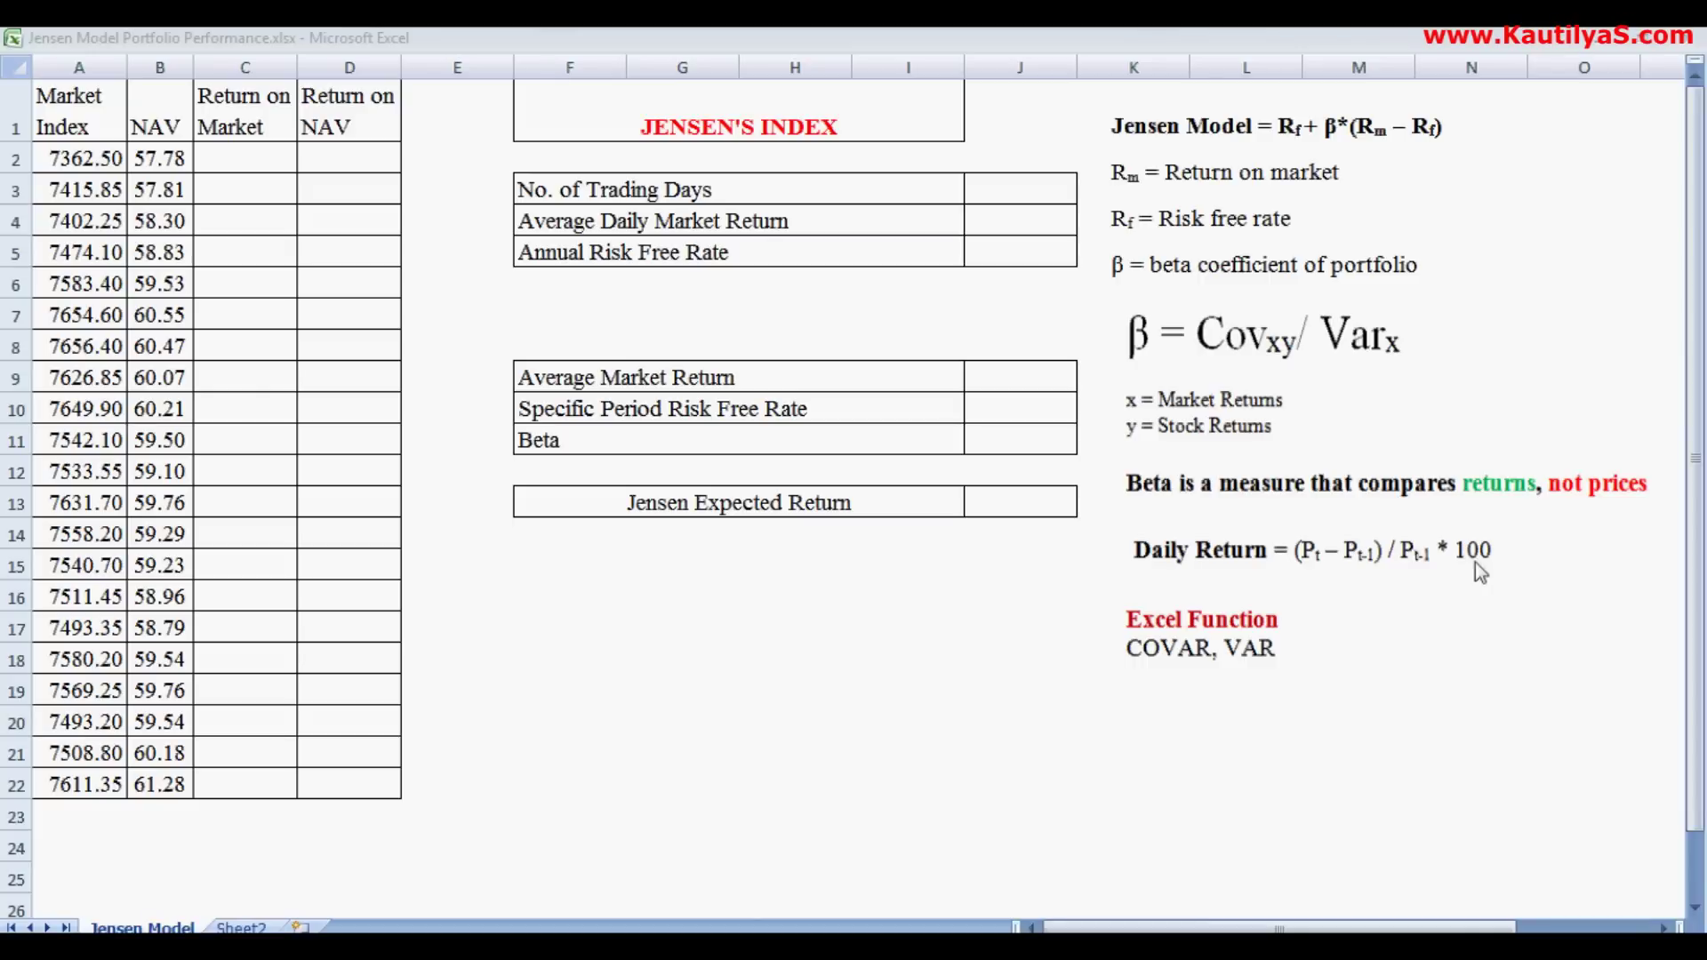
# Step: Enter the daily market return formula =(A3-A2)/A2 in C3
pyautogui.click(243, 188)
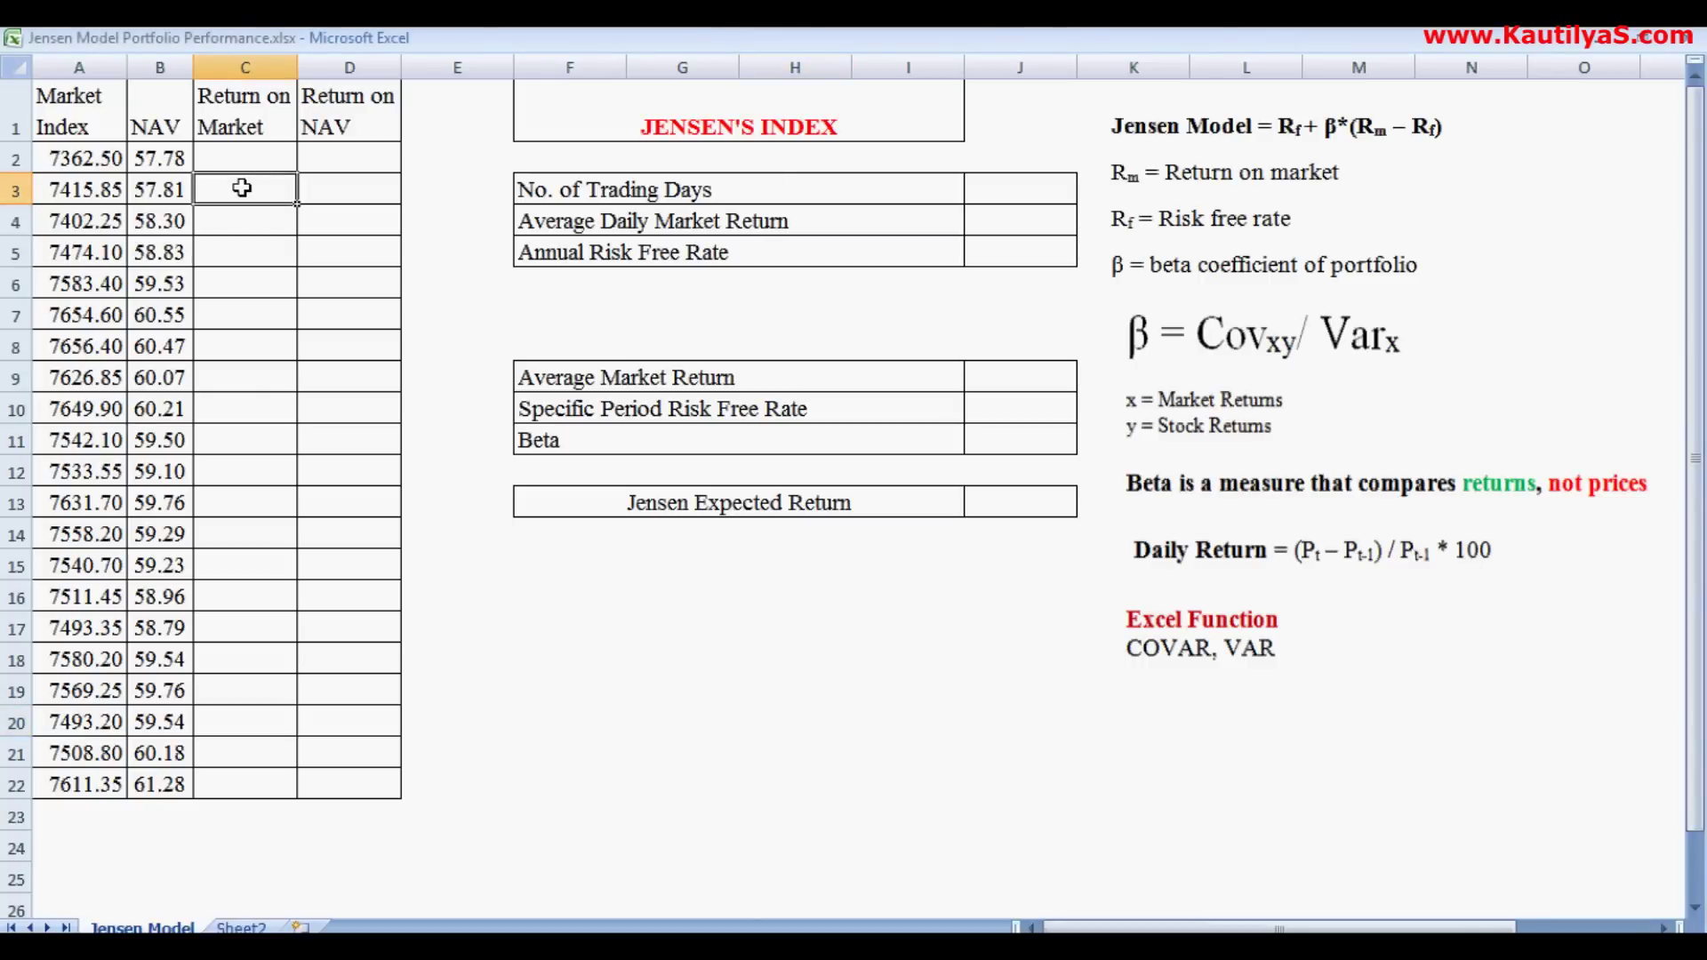
pyautogui.write('=')
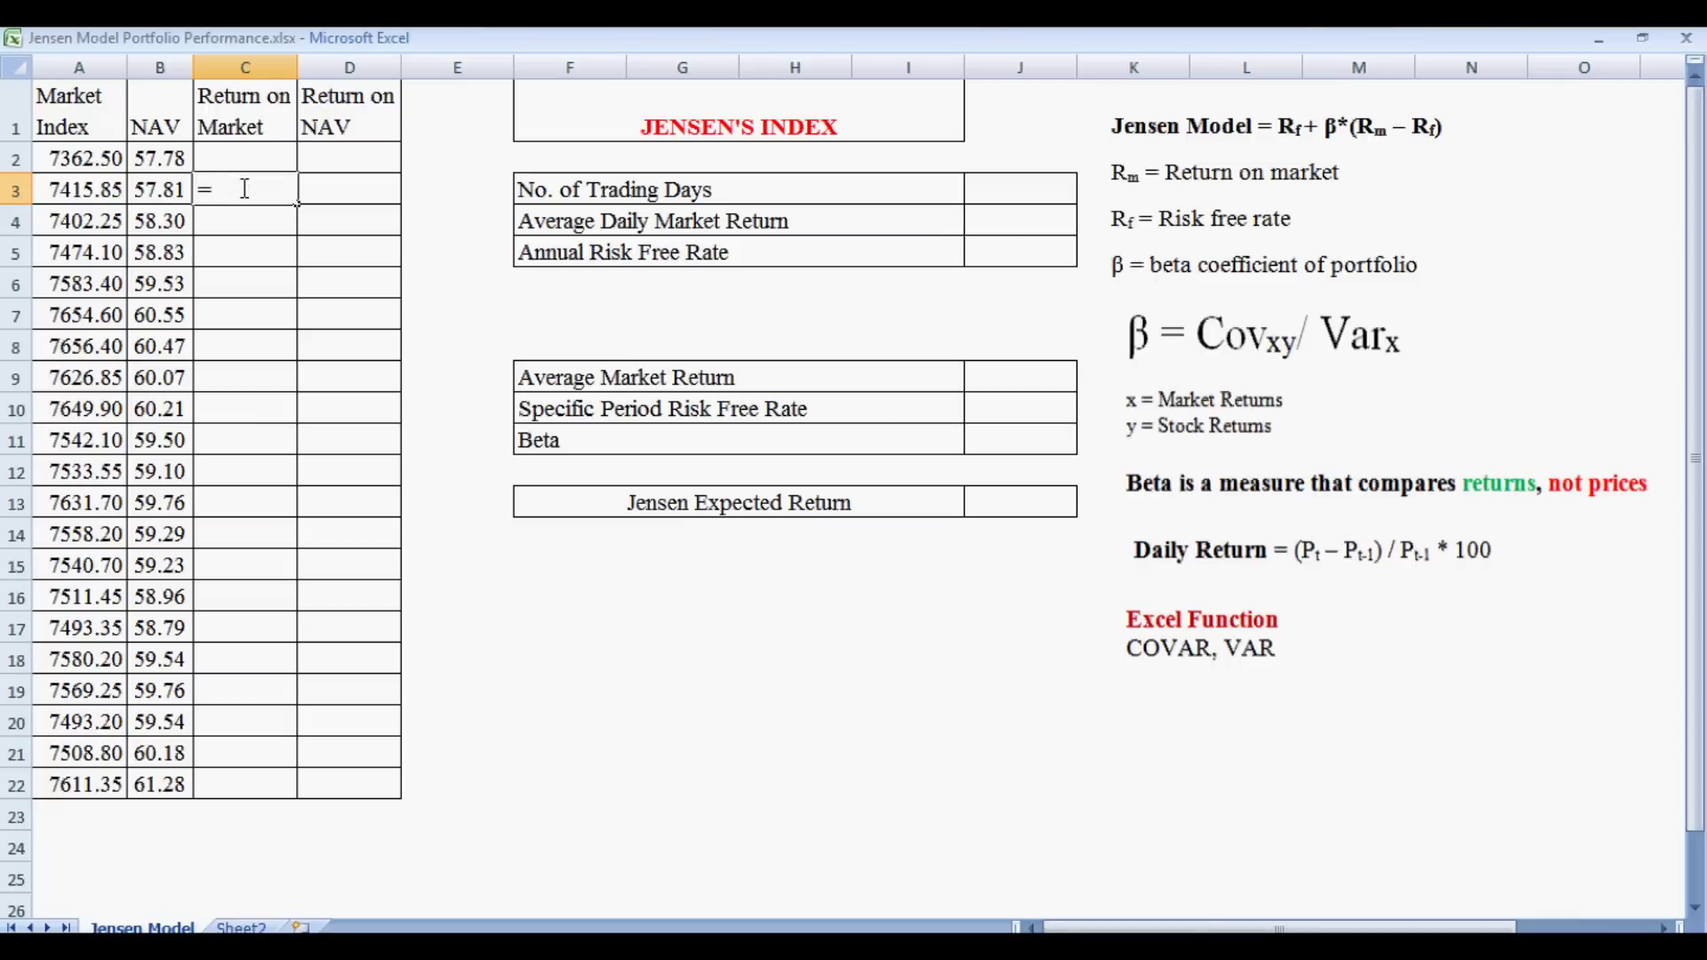
pyautogui.write('(')
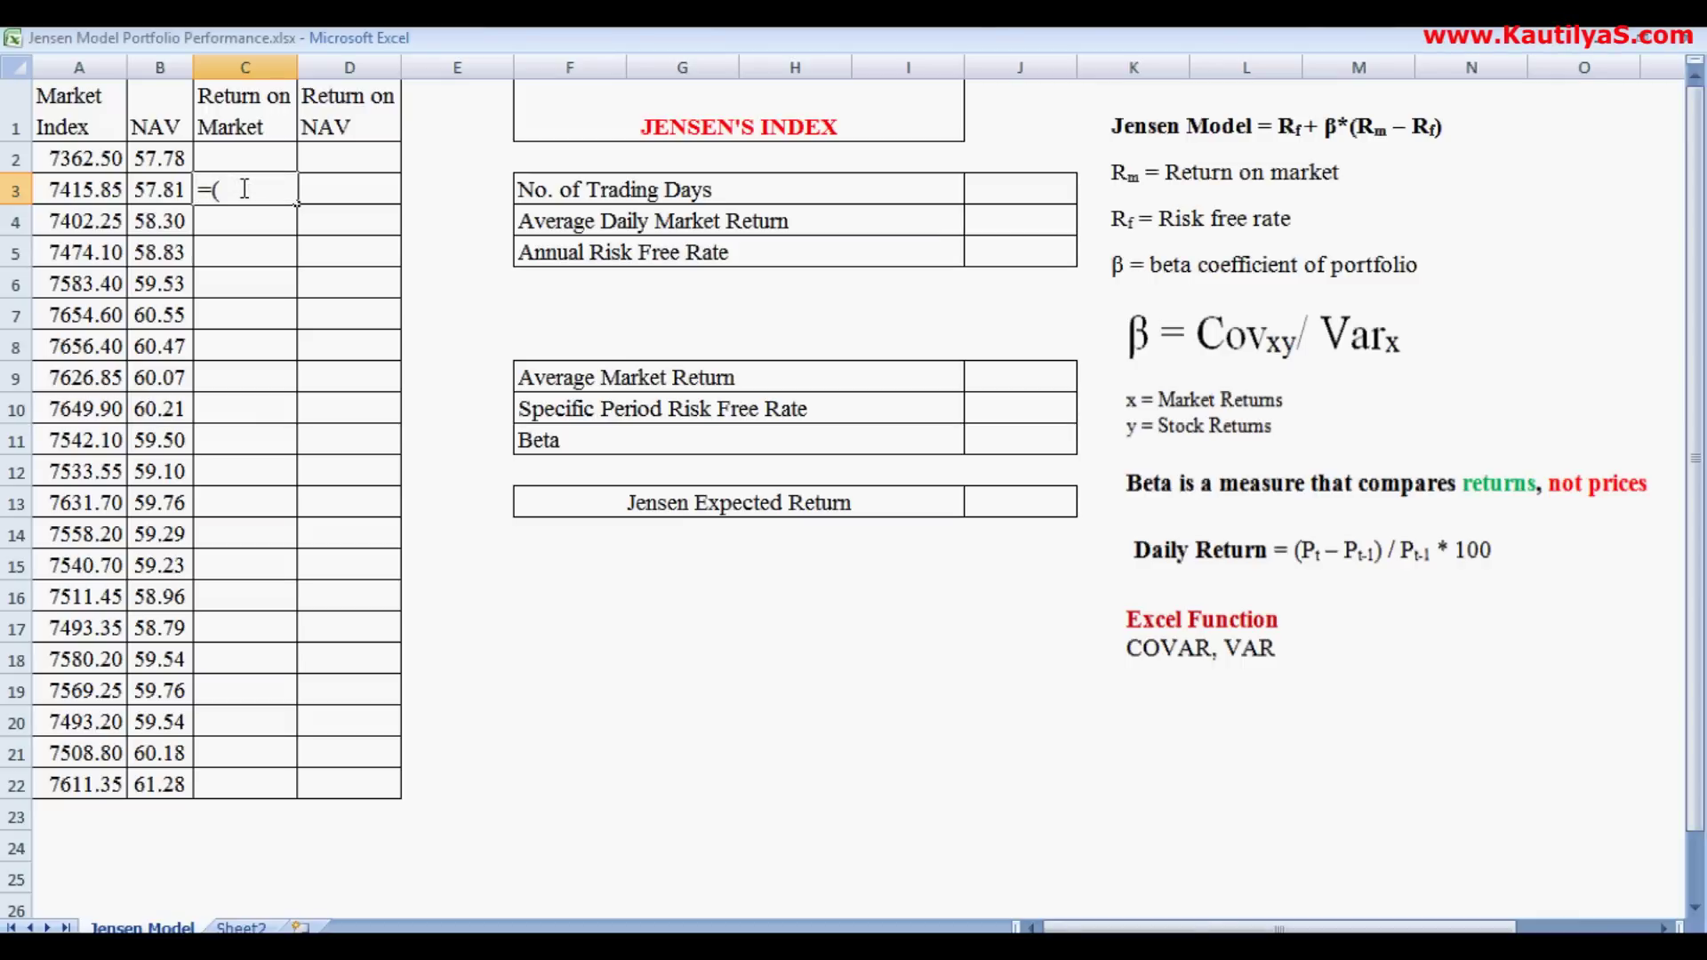
pyautogui.click(82, 190)
pyautogui.write('-')
pyautogui.click(86, 160)
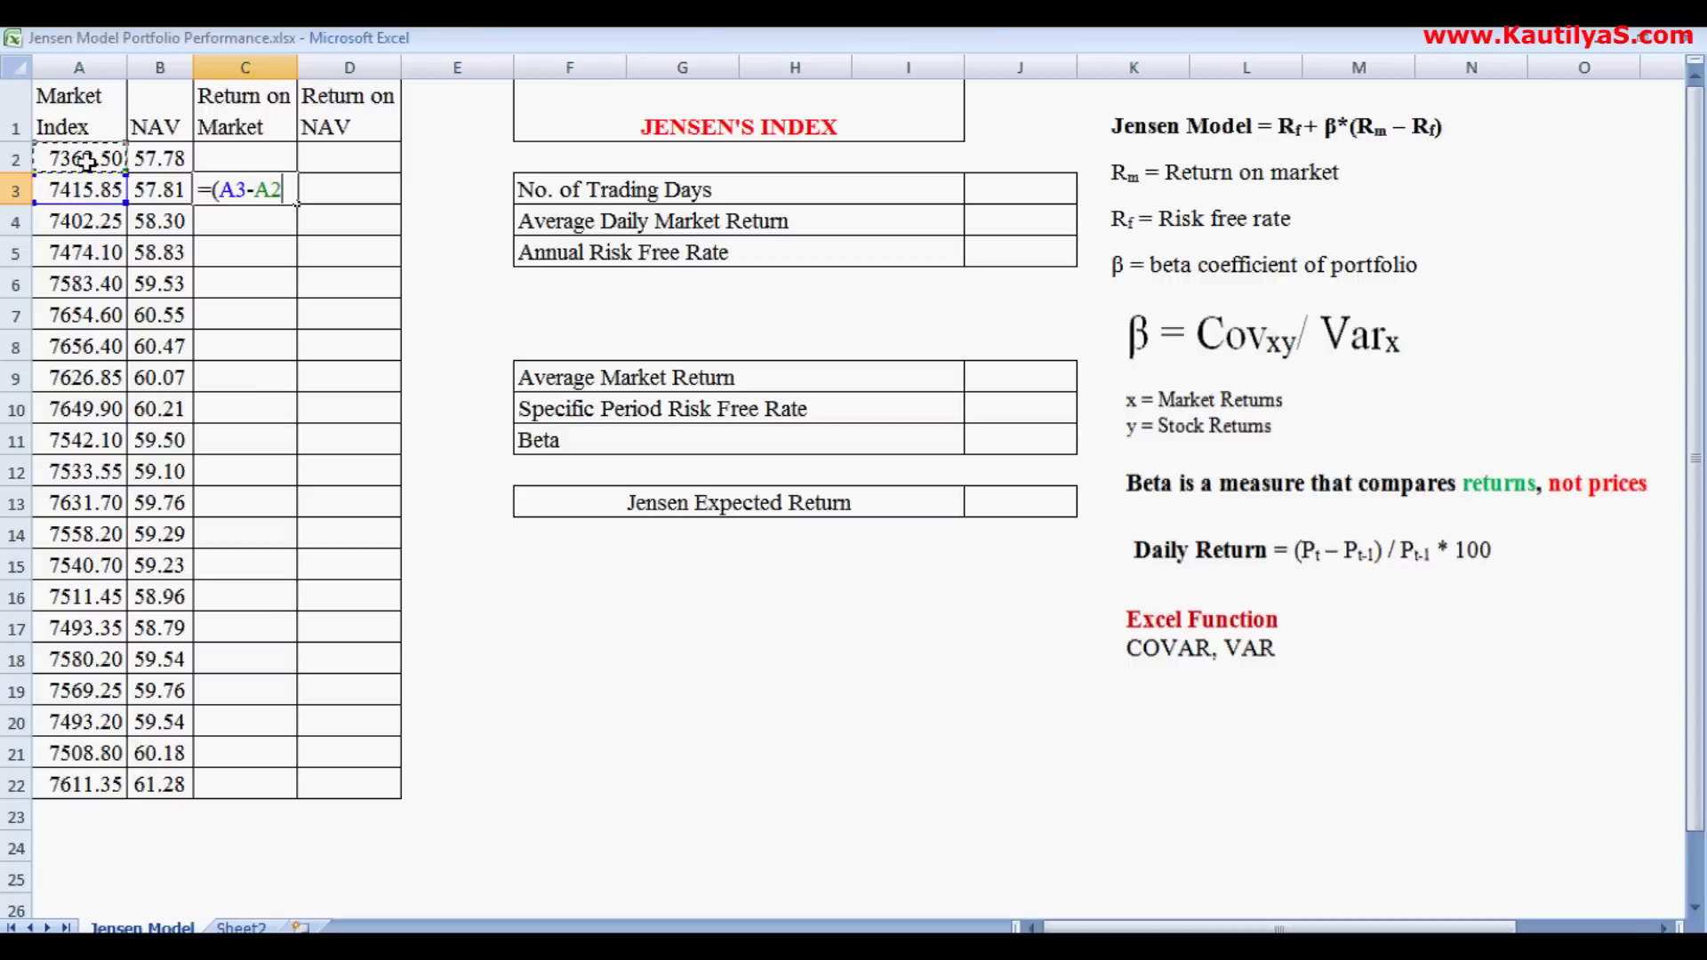
pyautogui.write(')/')
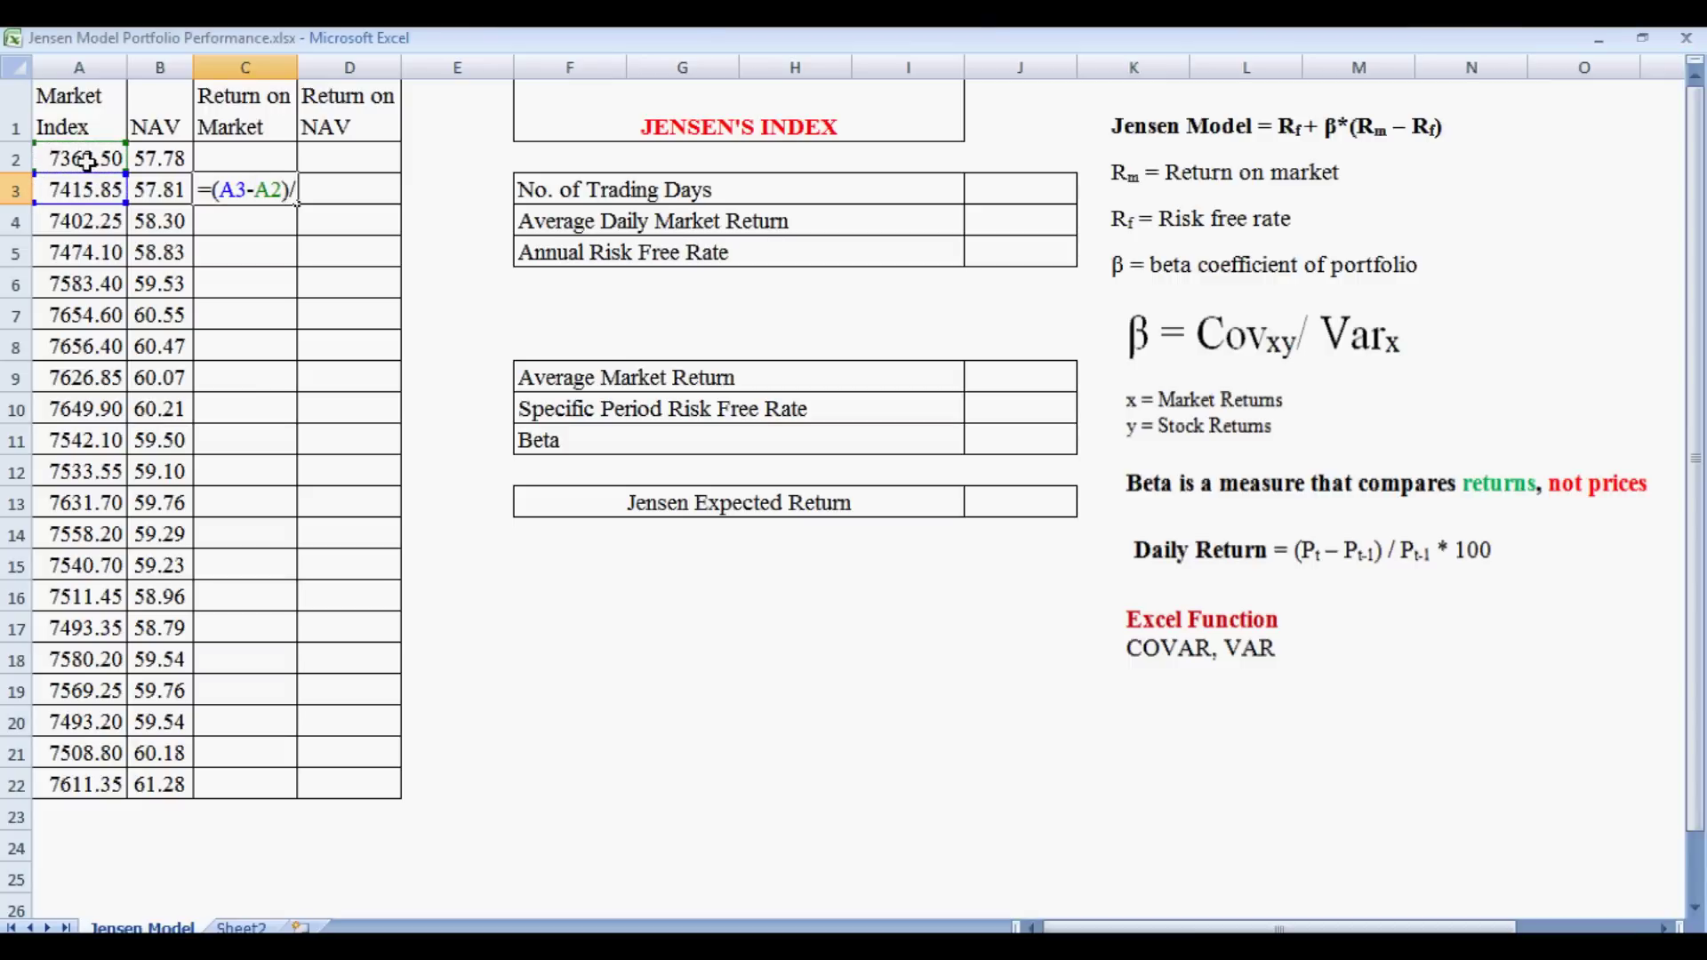
pyautogui.click(87, 160)
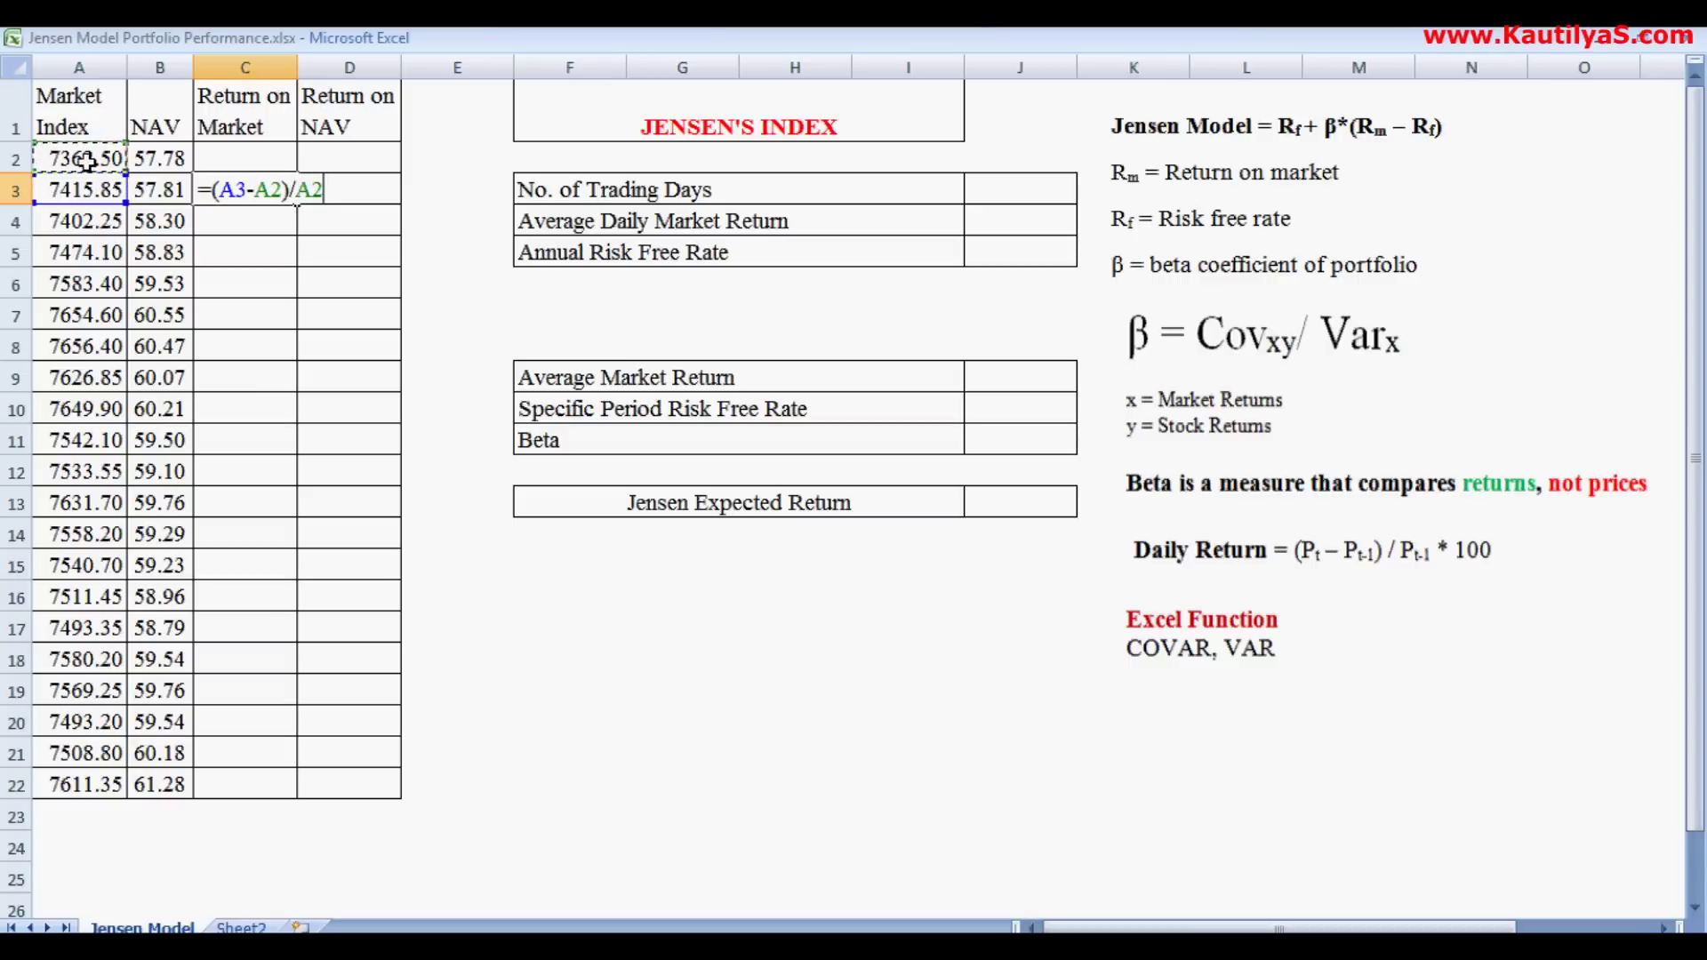
pyautogui.press('Return')
# Step: Copy the return formula to D3 and fill C3:D3 down to row 22
pyautogui.click(240, 185)
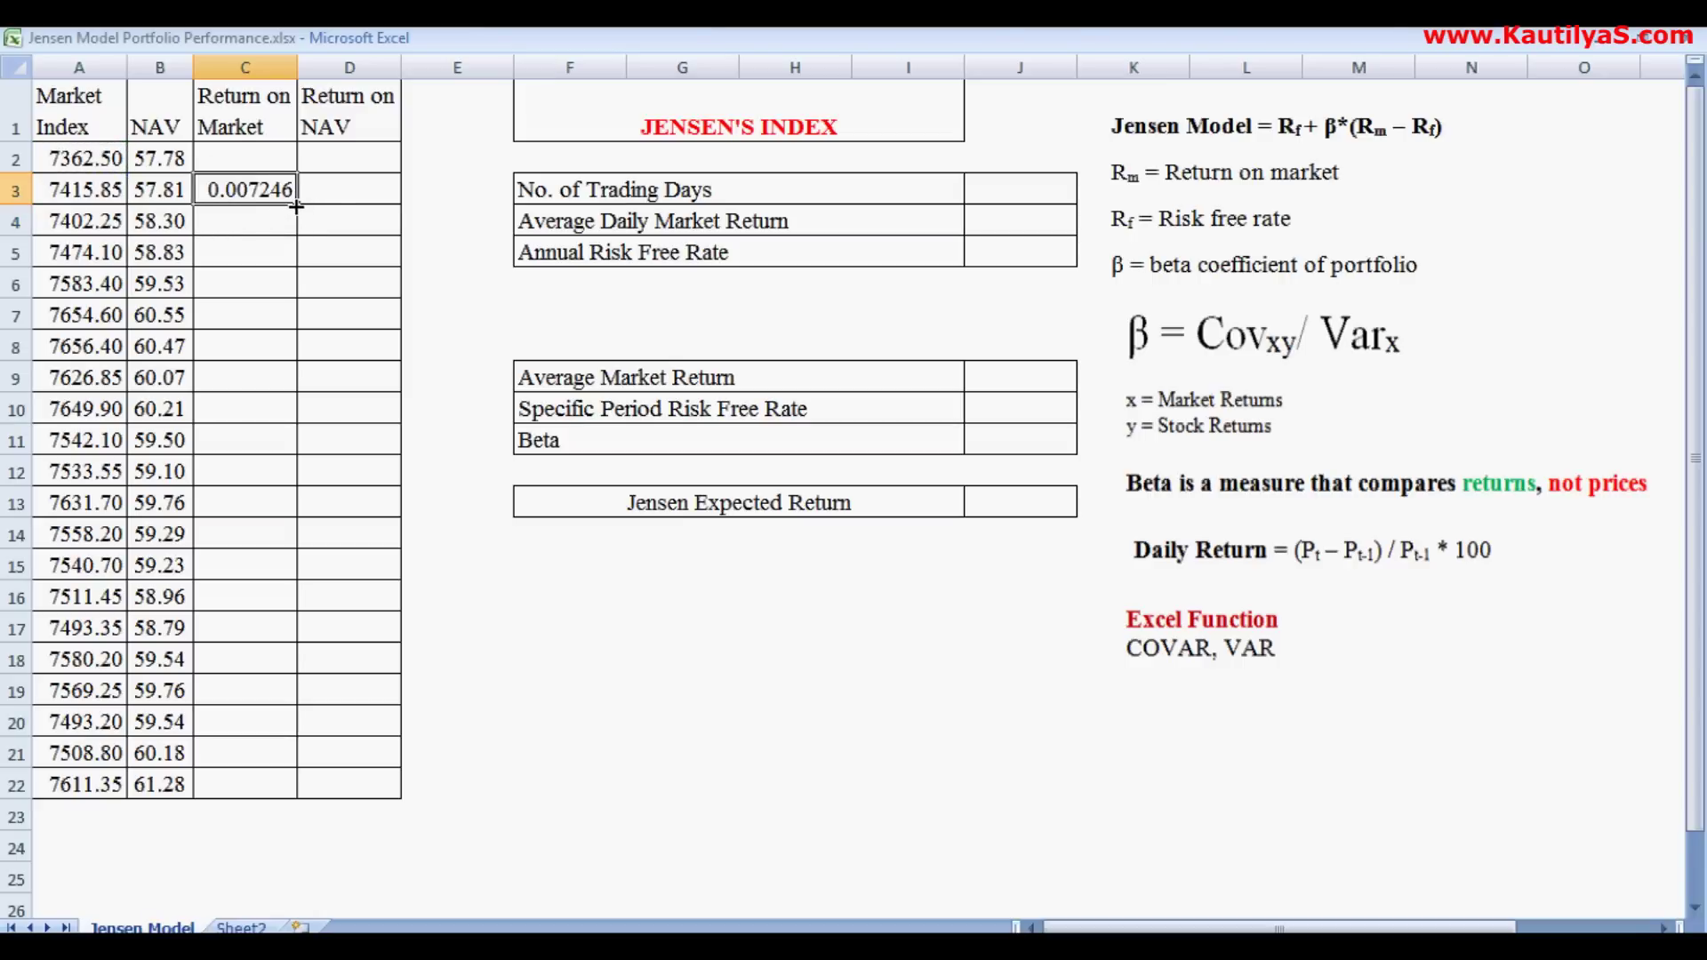
pyautogui.moveTo(302, 204); pyautogui.dragTo(362, 214)
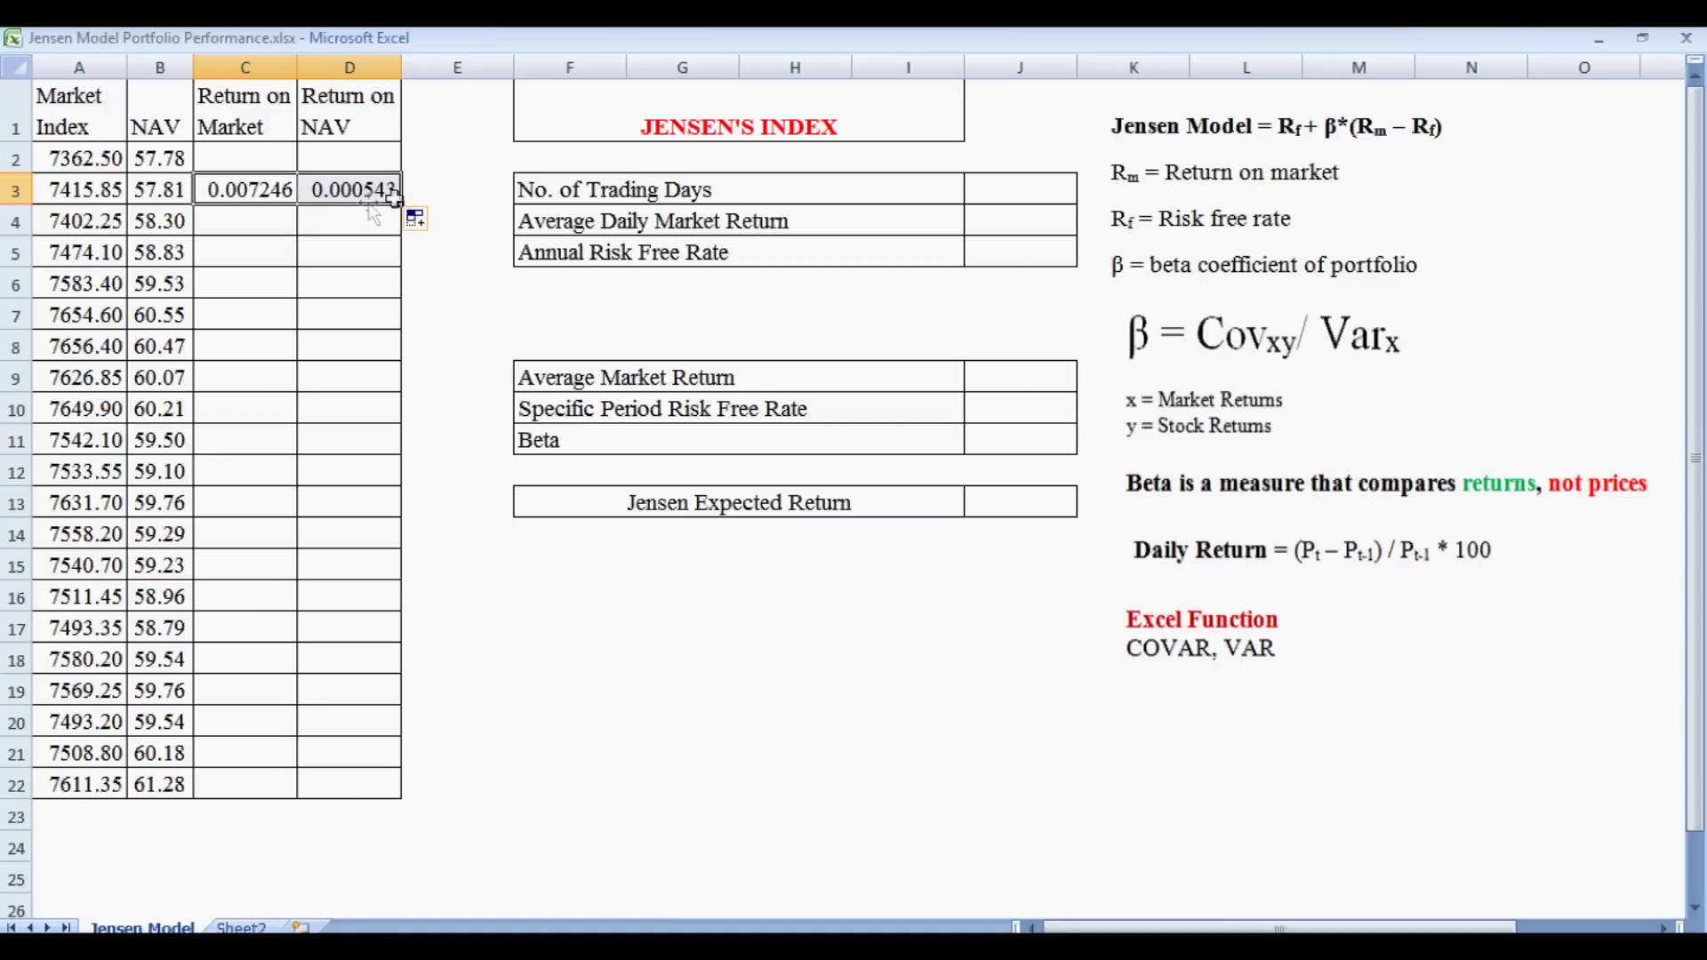
pyautogui.moveTo(400, 204); pyautogui.dragTo(376, 791)
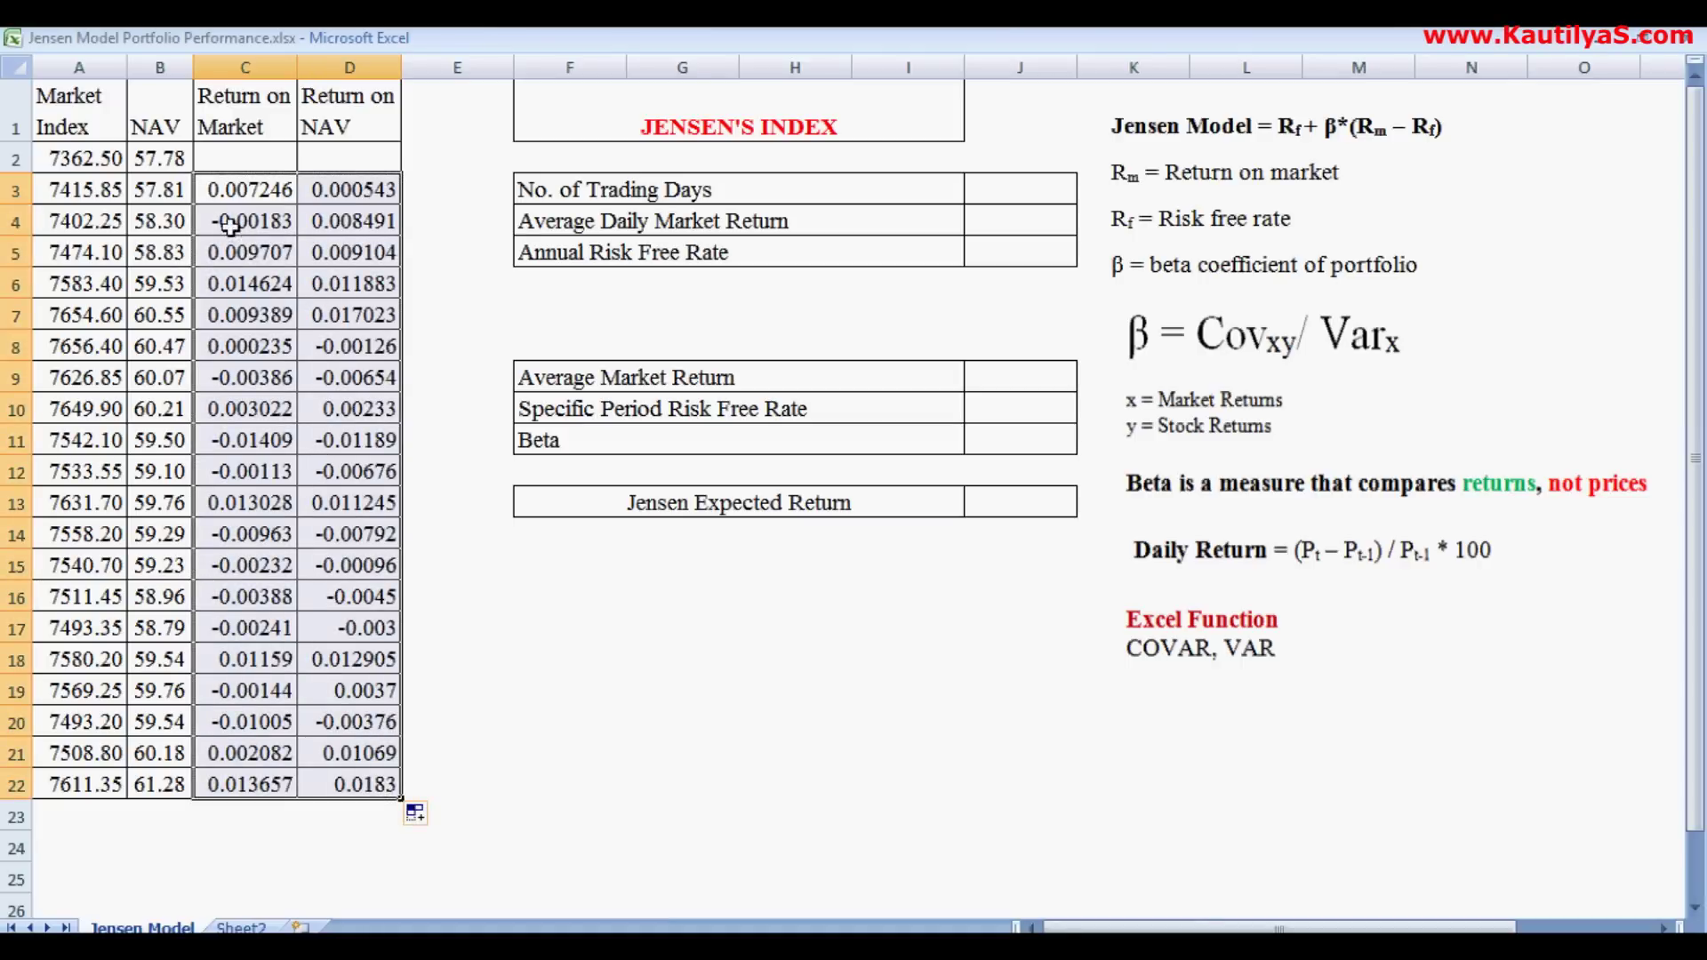
# Step: Format the return values in columns C and D as Number with 3 decimal places
pyautogui.rightClick(246, 200)
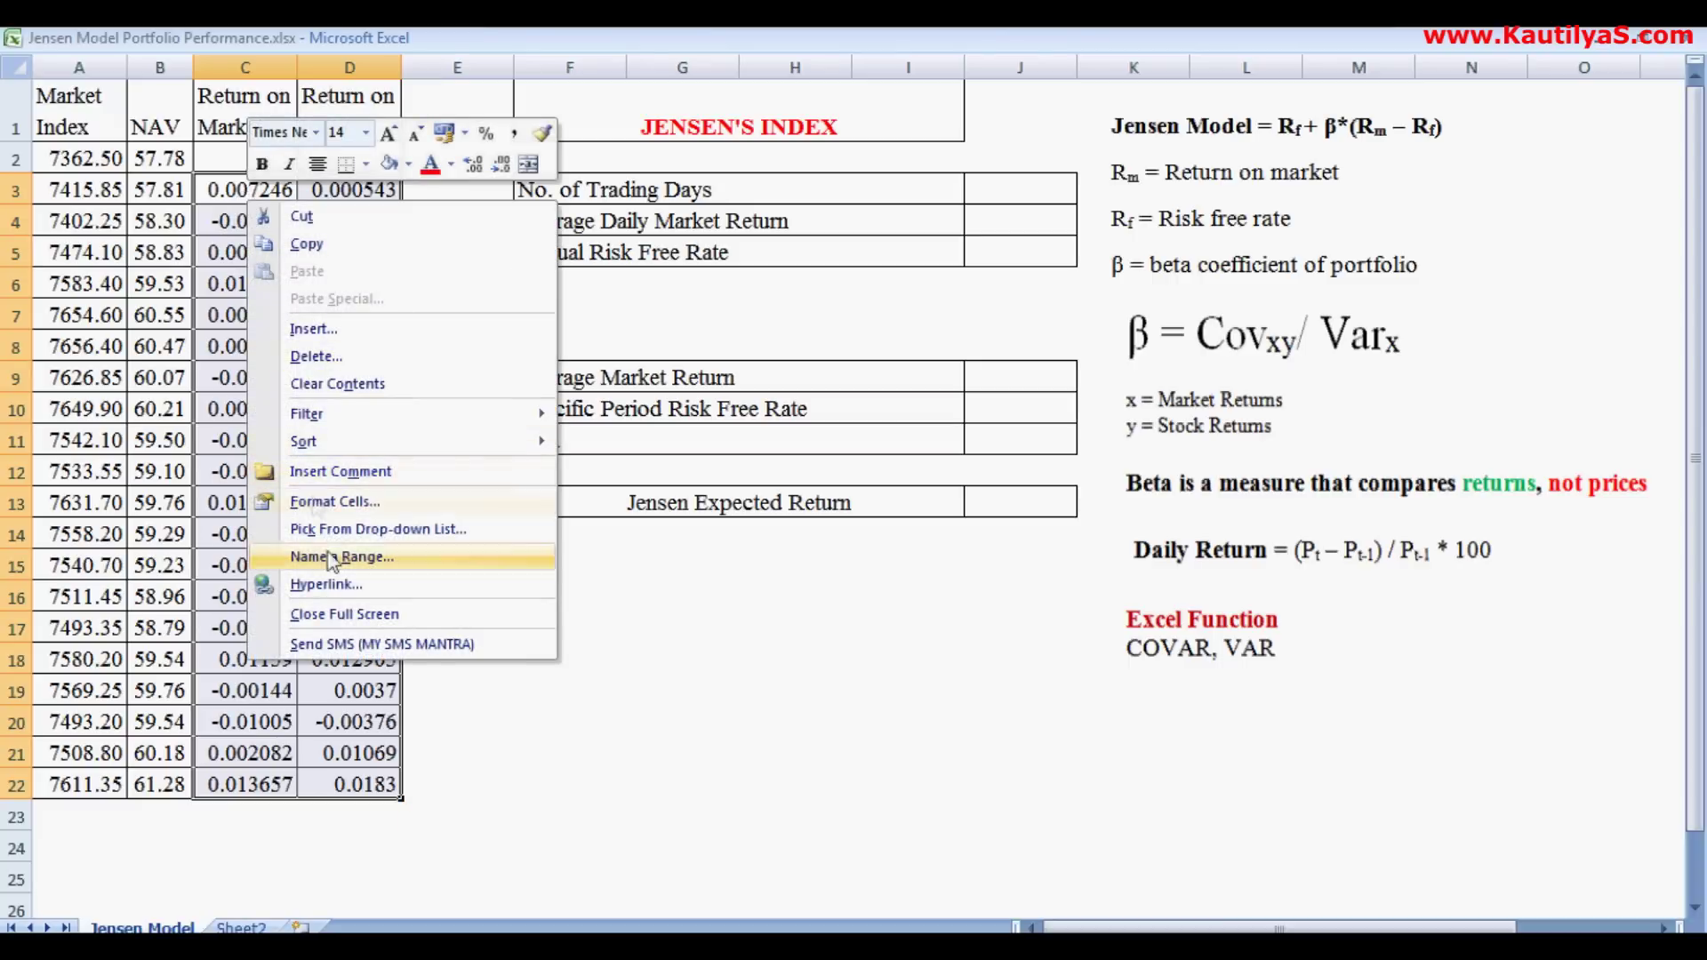
pyautogui.click(322, 503)
pyautogui.click(94, 263)
pyautogui.click(78, 329)
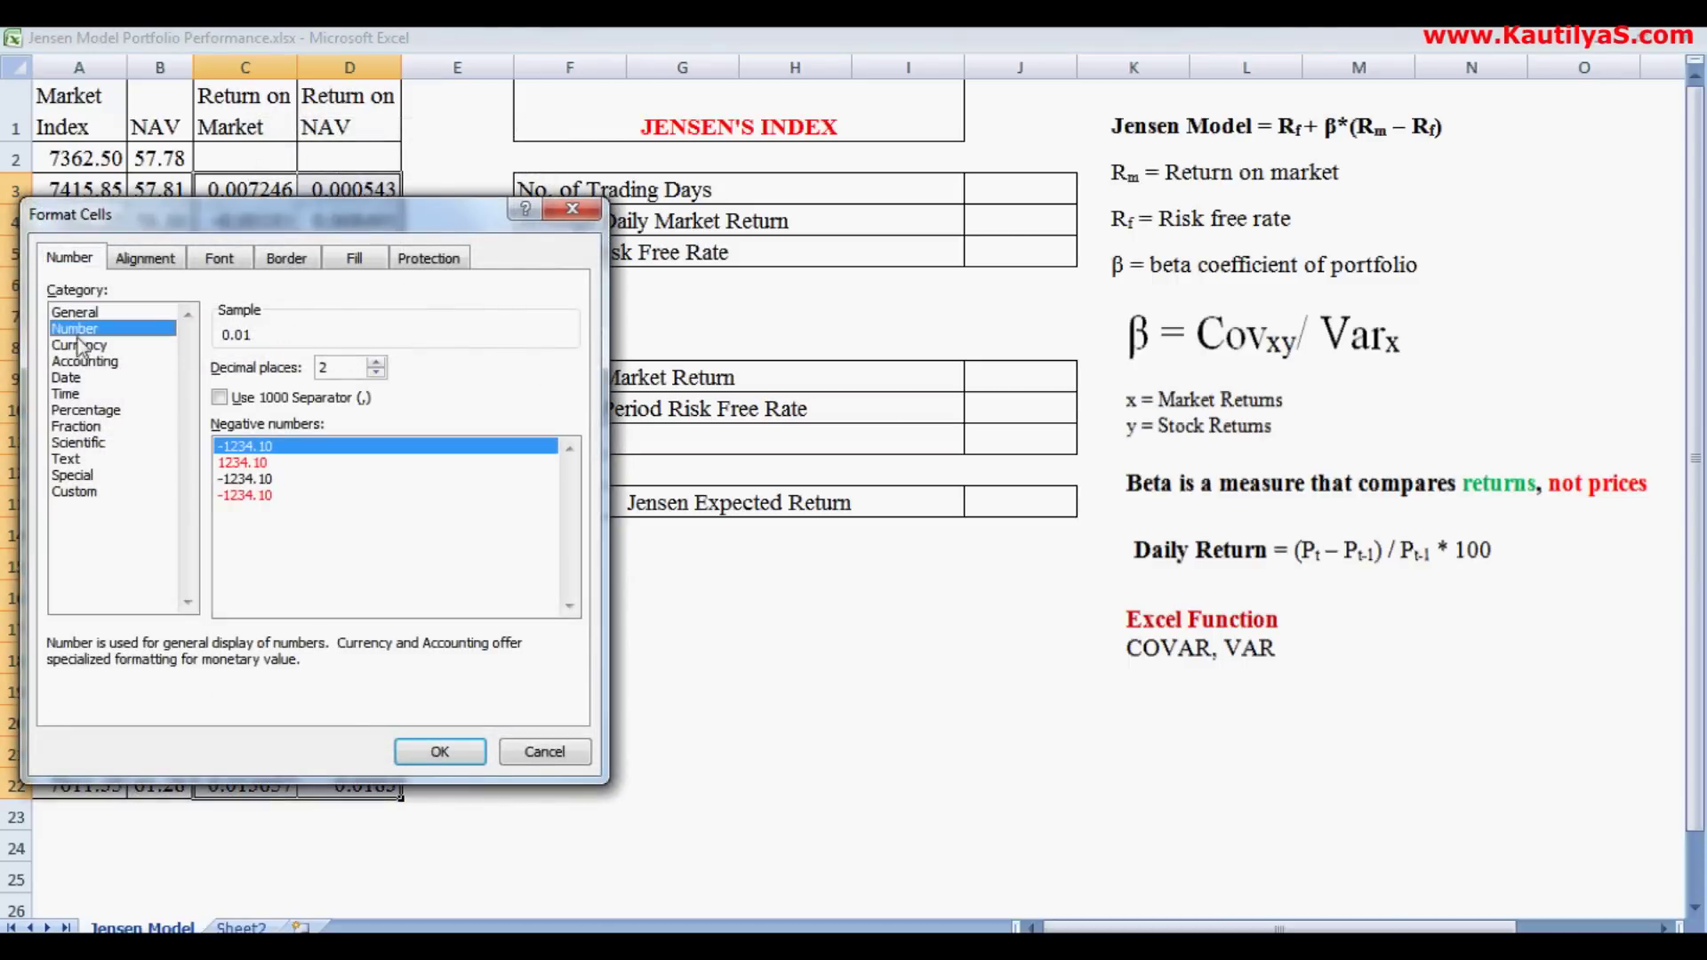
pyautogui.click(377, 362)
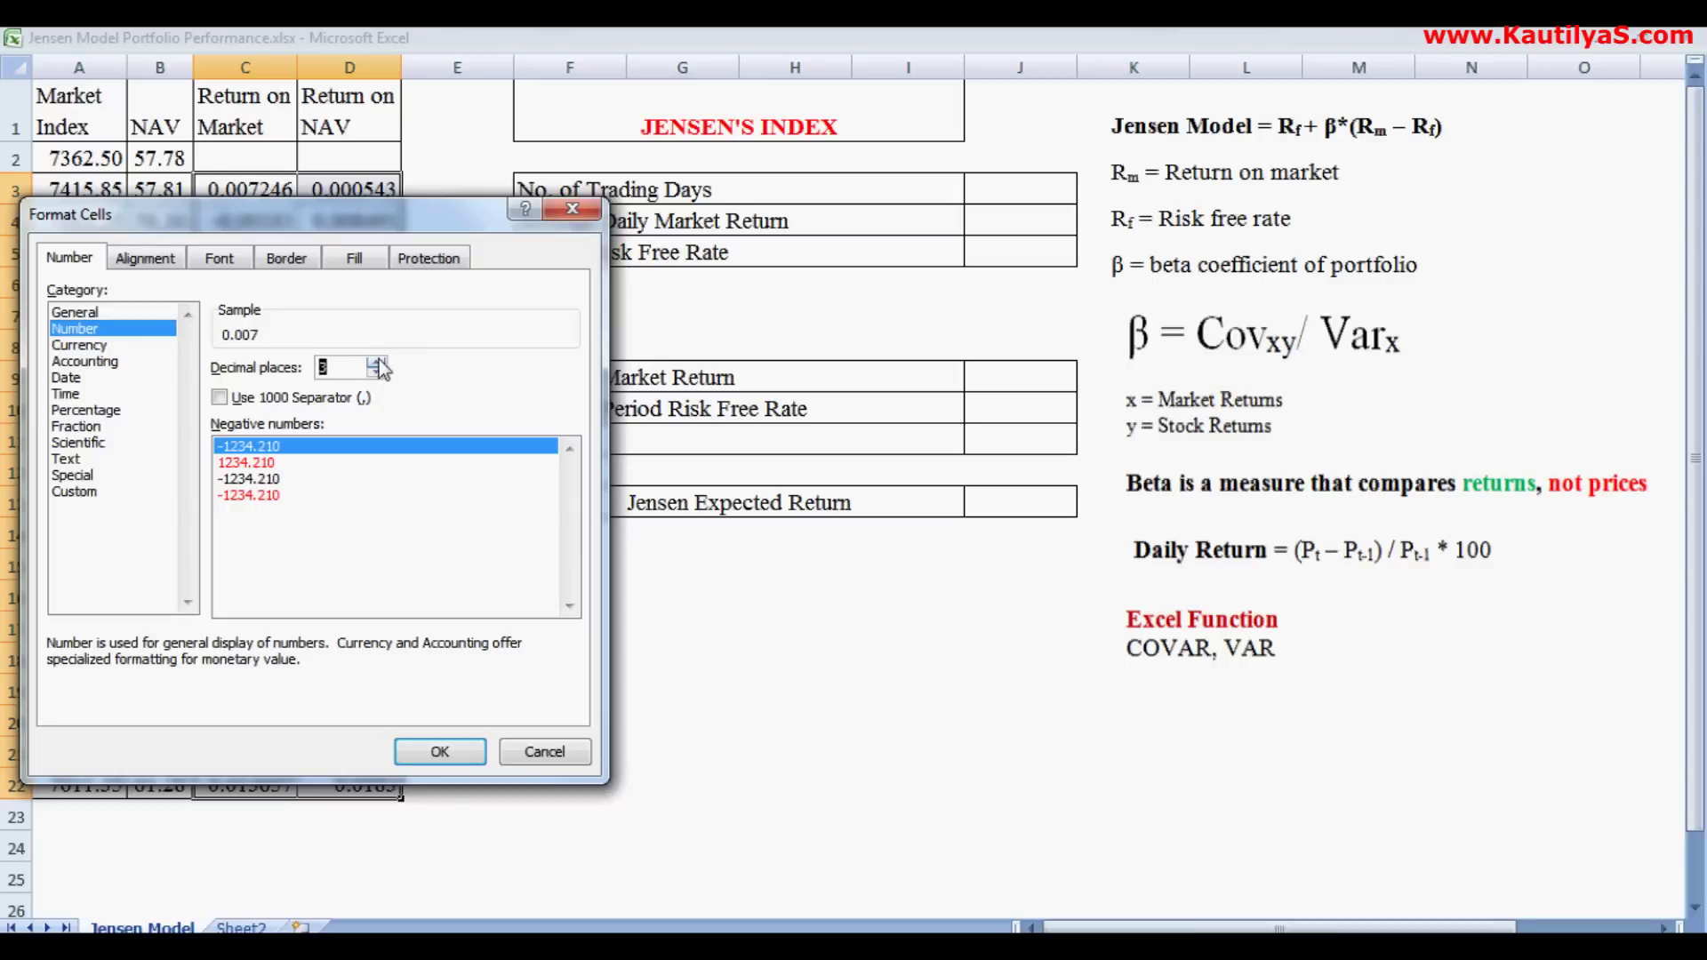
pyautogui.click(440, 752)
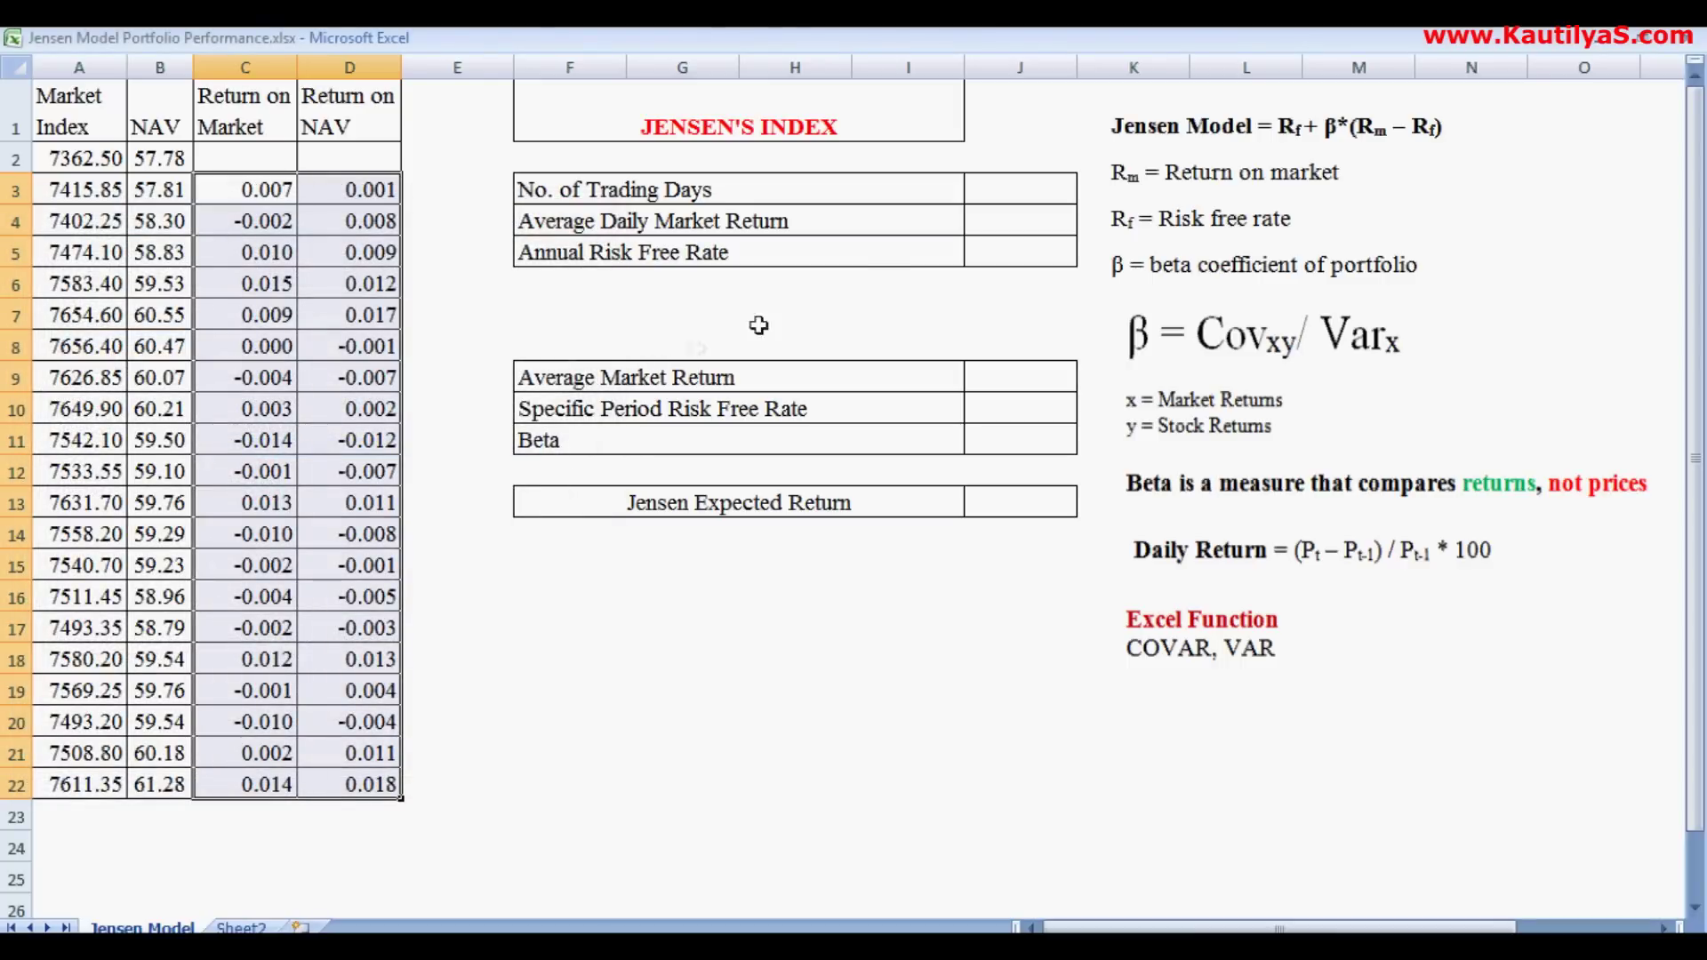
pyautogui.click(1010, 190)
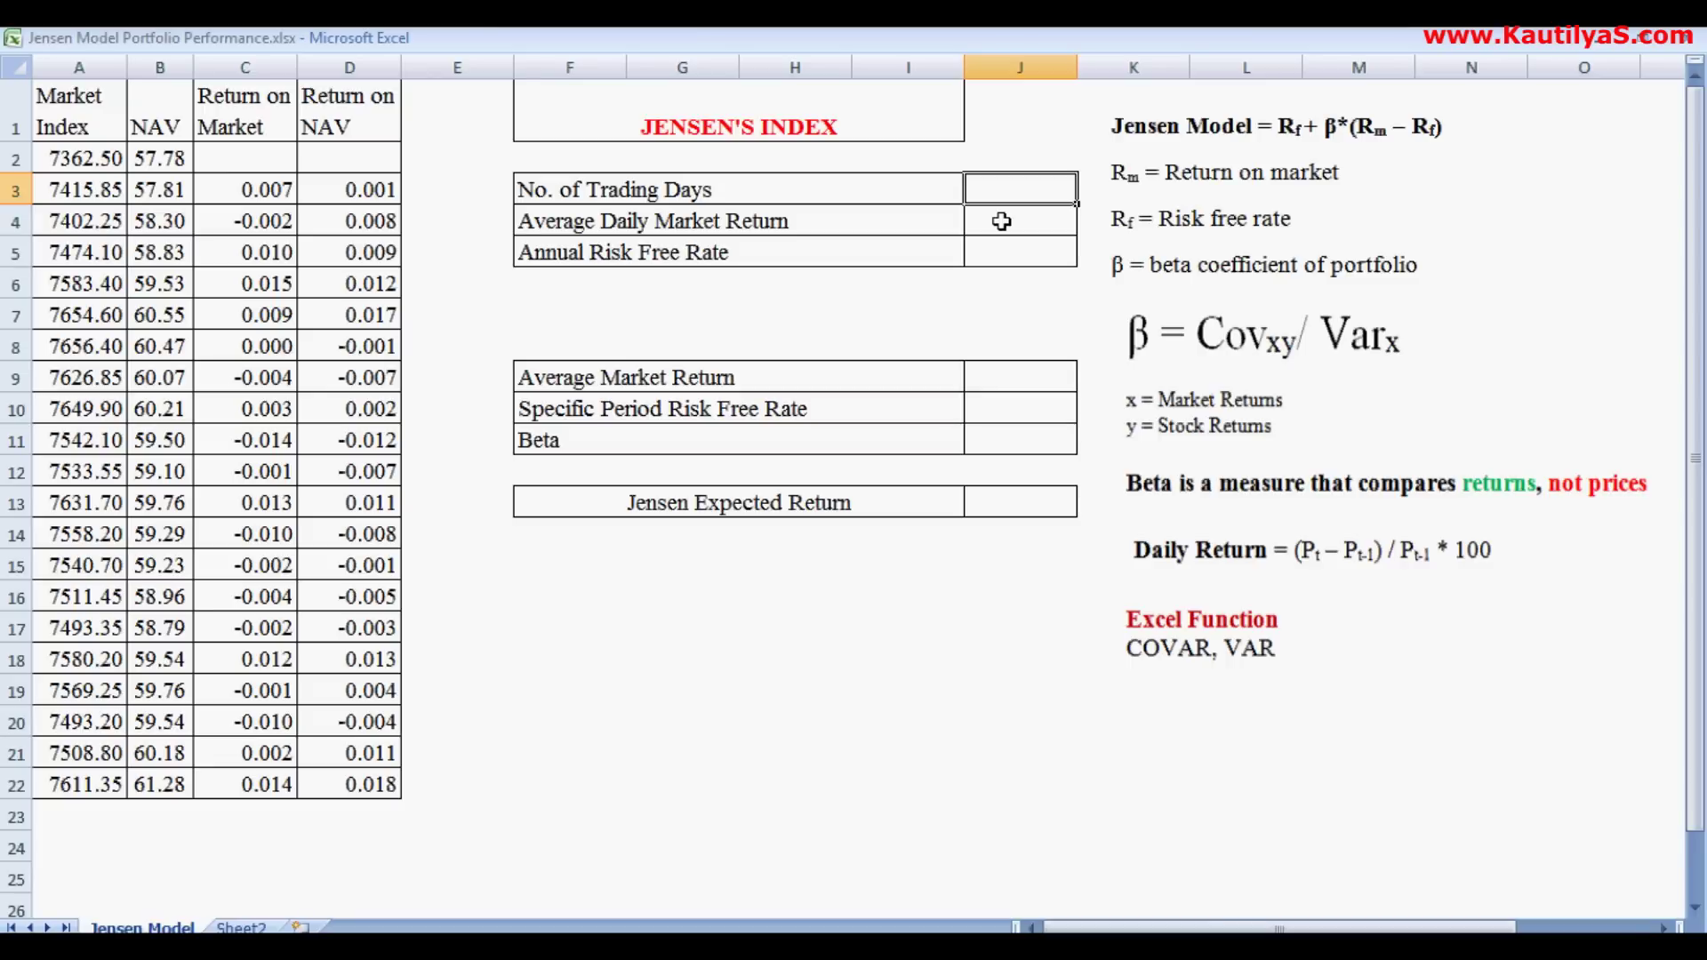
# Step: Enter =COUNT(C3:C22) in J3, giving 20 trading days
pyautogui.write('=')
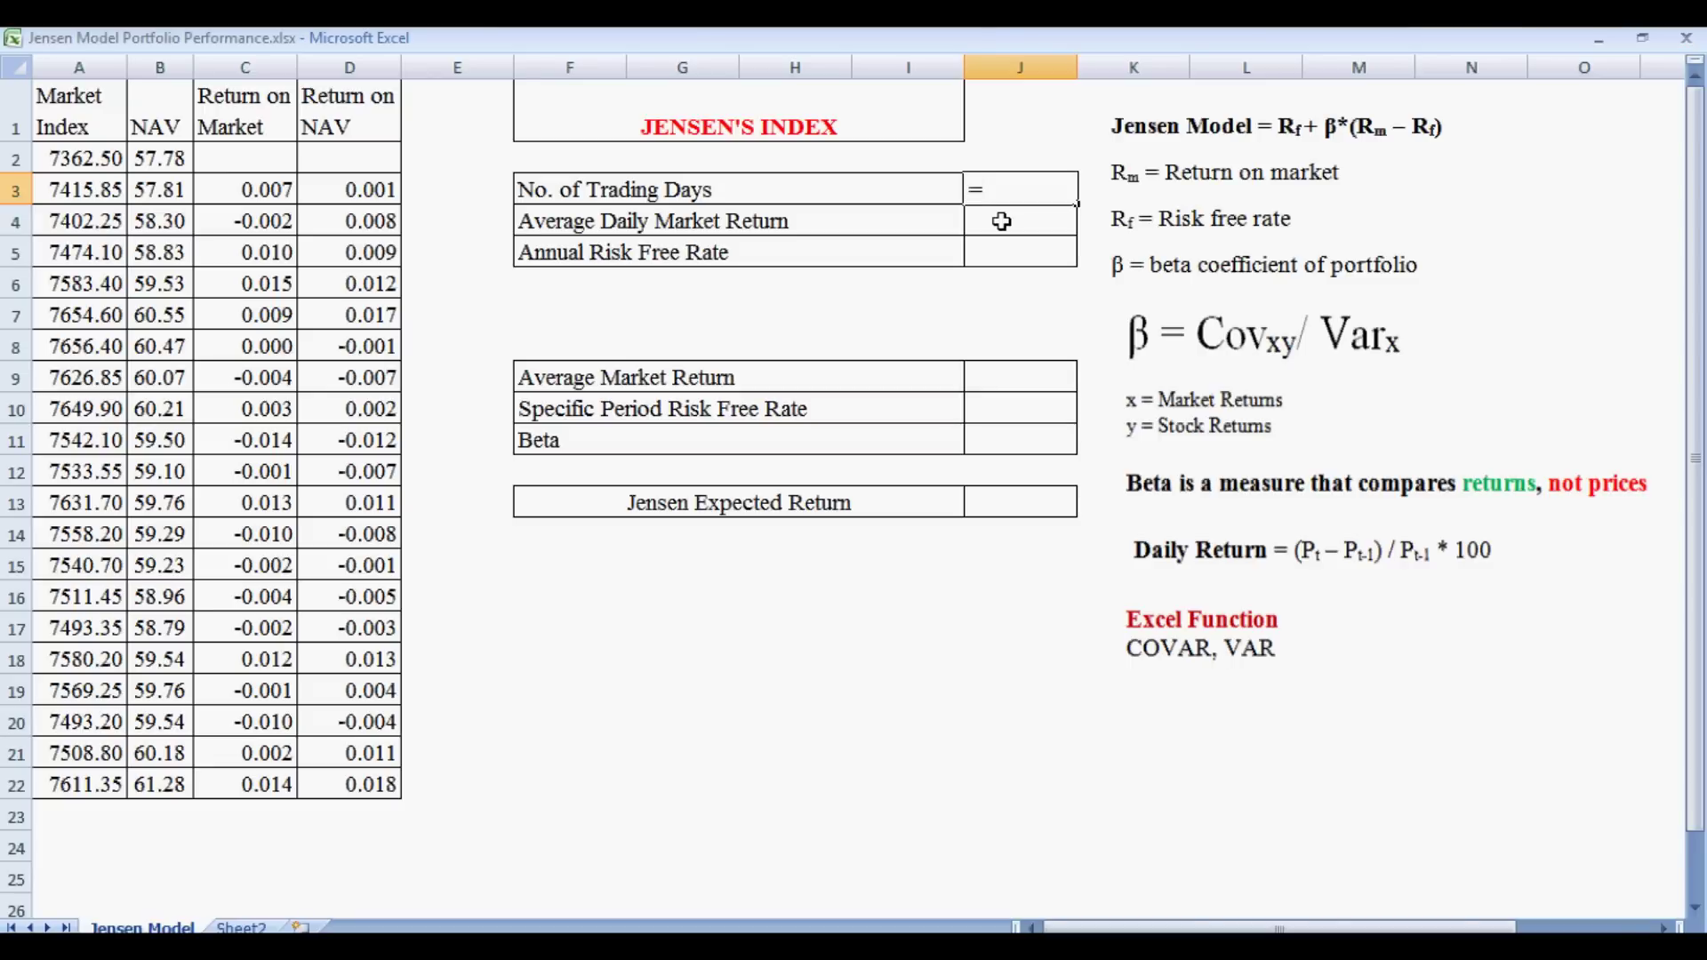
pyautogui.write('COUN')
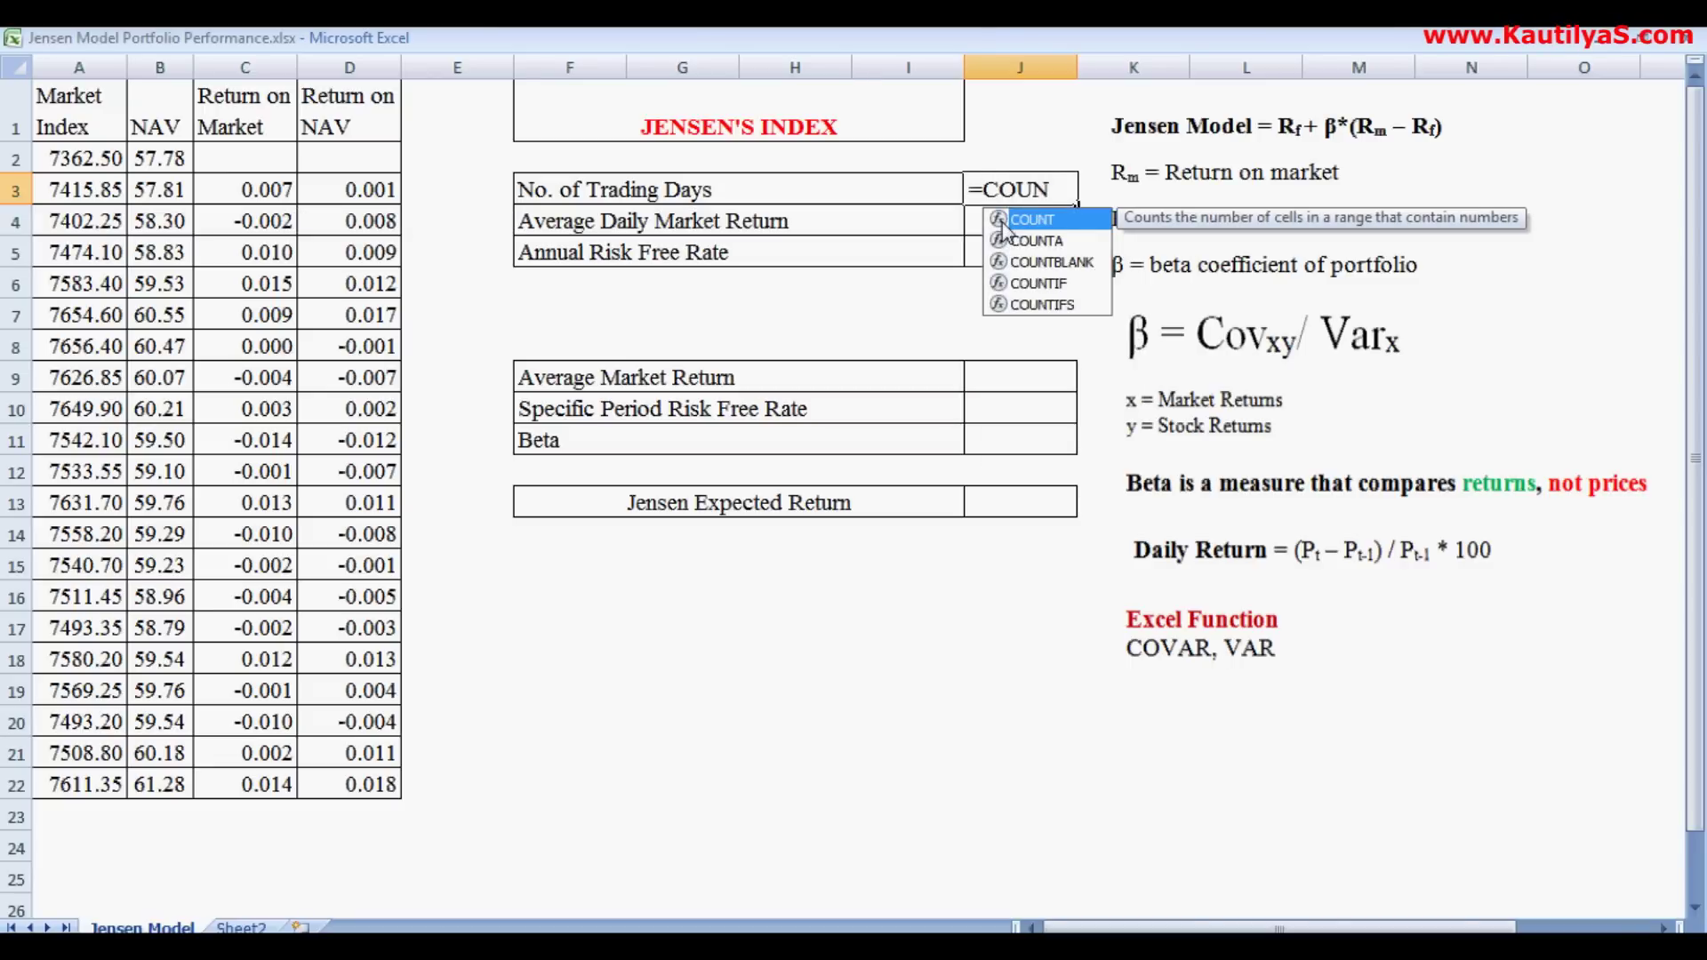
pyautogui.write('T(')
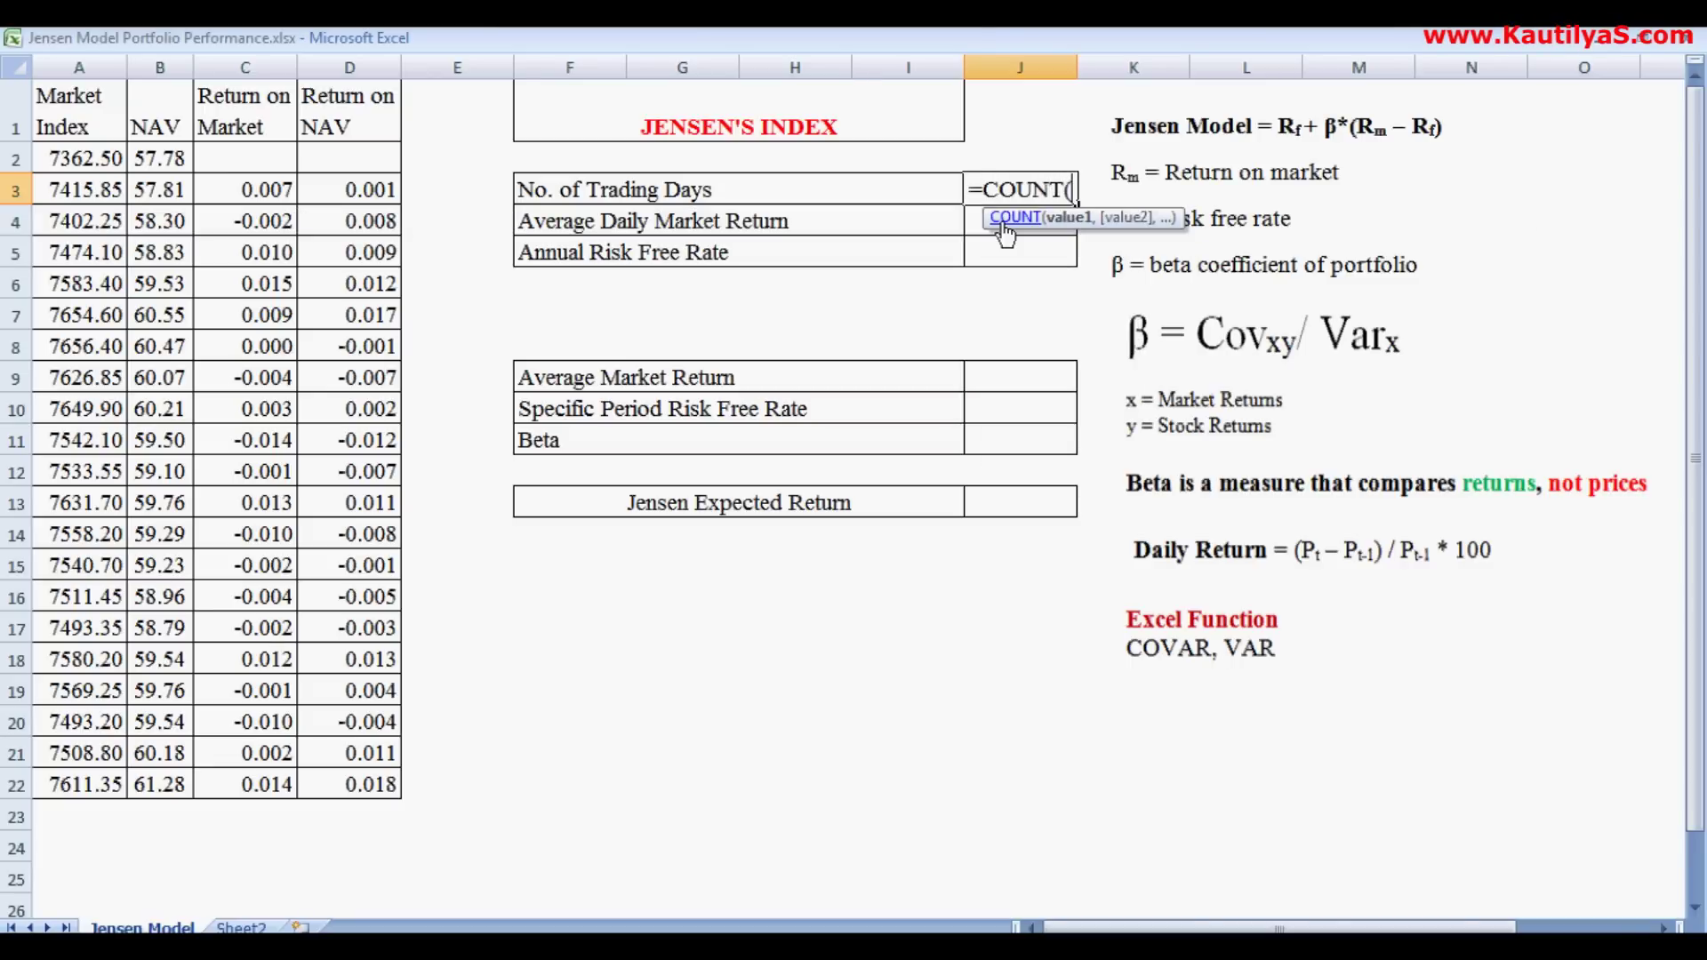
pyautogui.moveTo(271, 189); pyautogui.dragTo(255, 787)
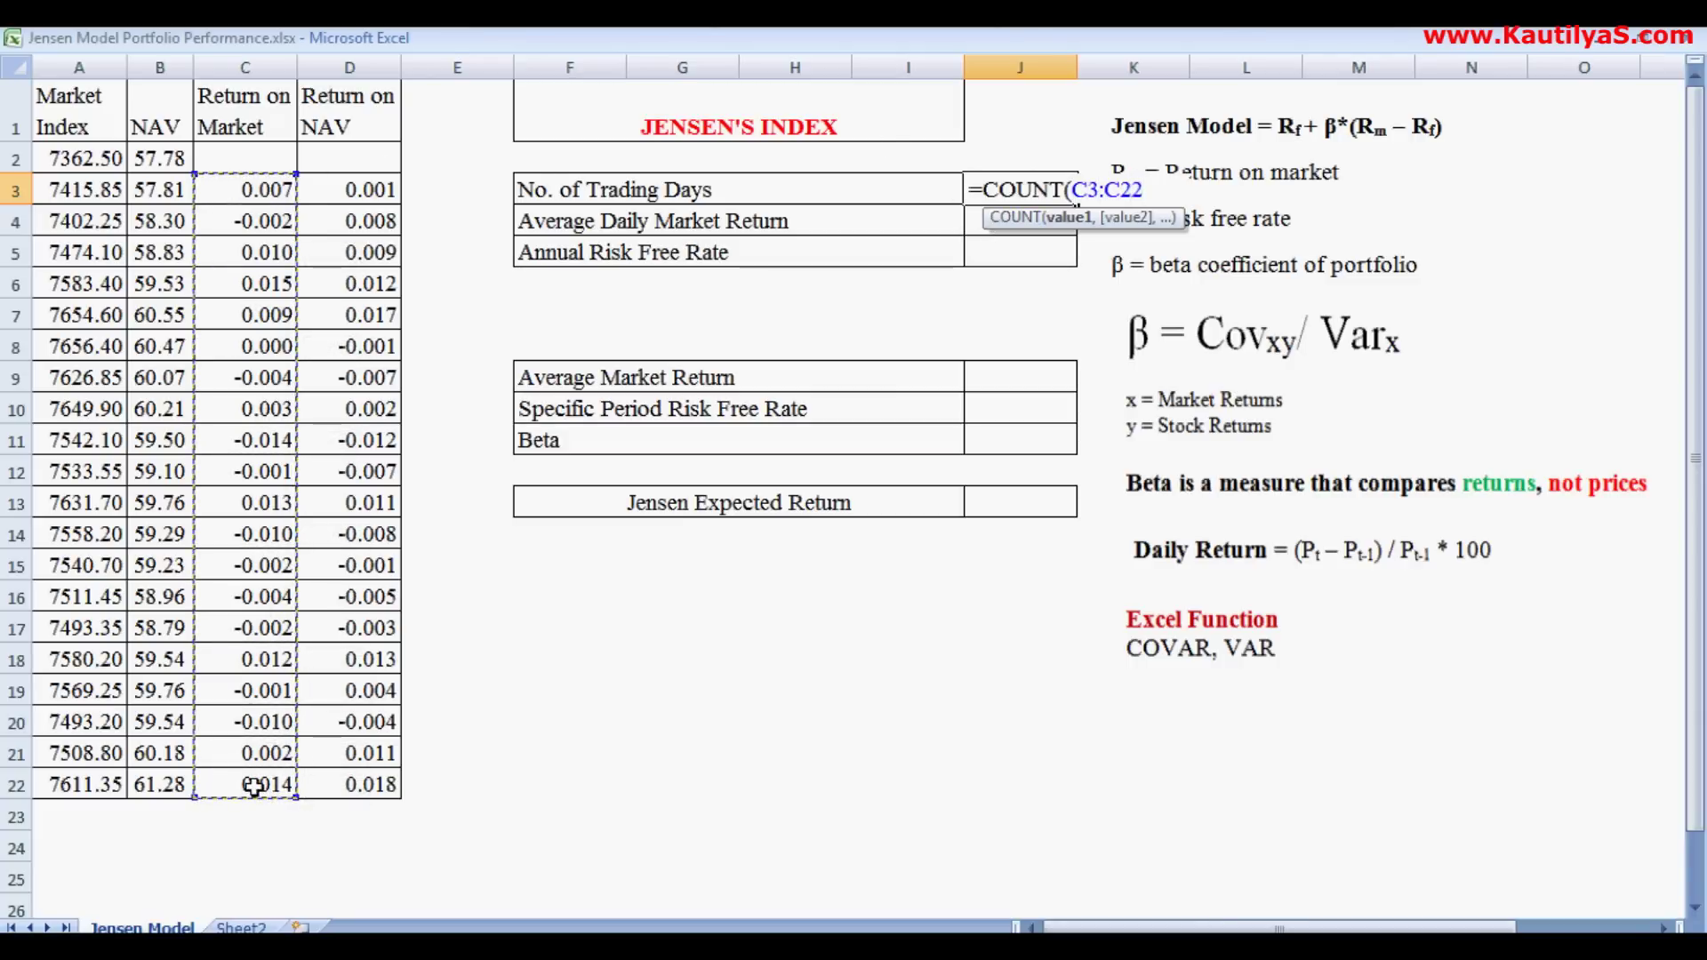
pyautogui.write(')')
pyautogui.press('Return')
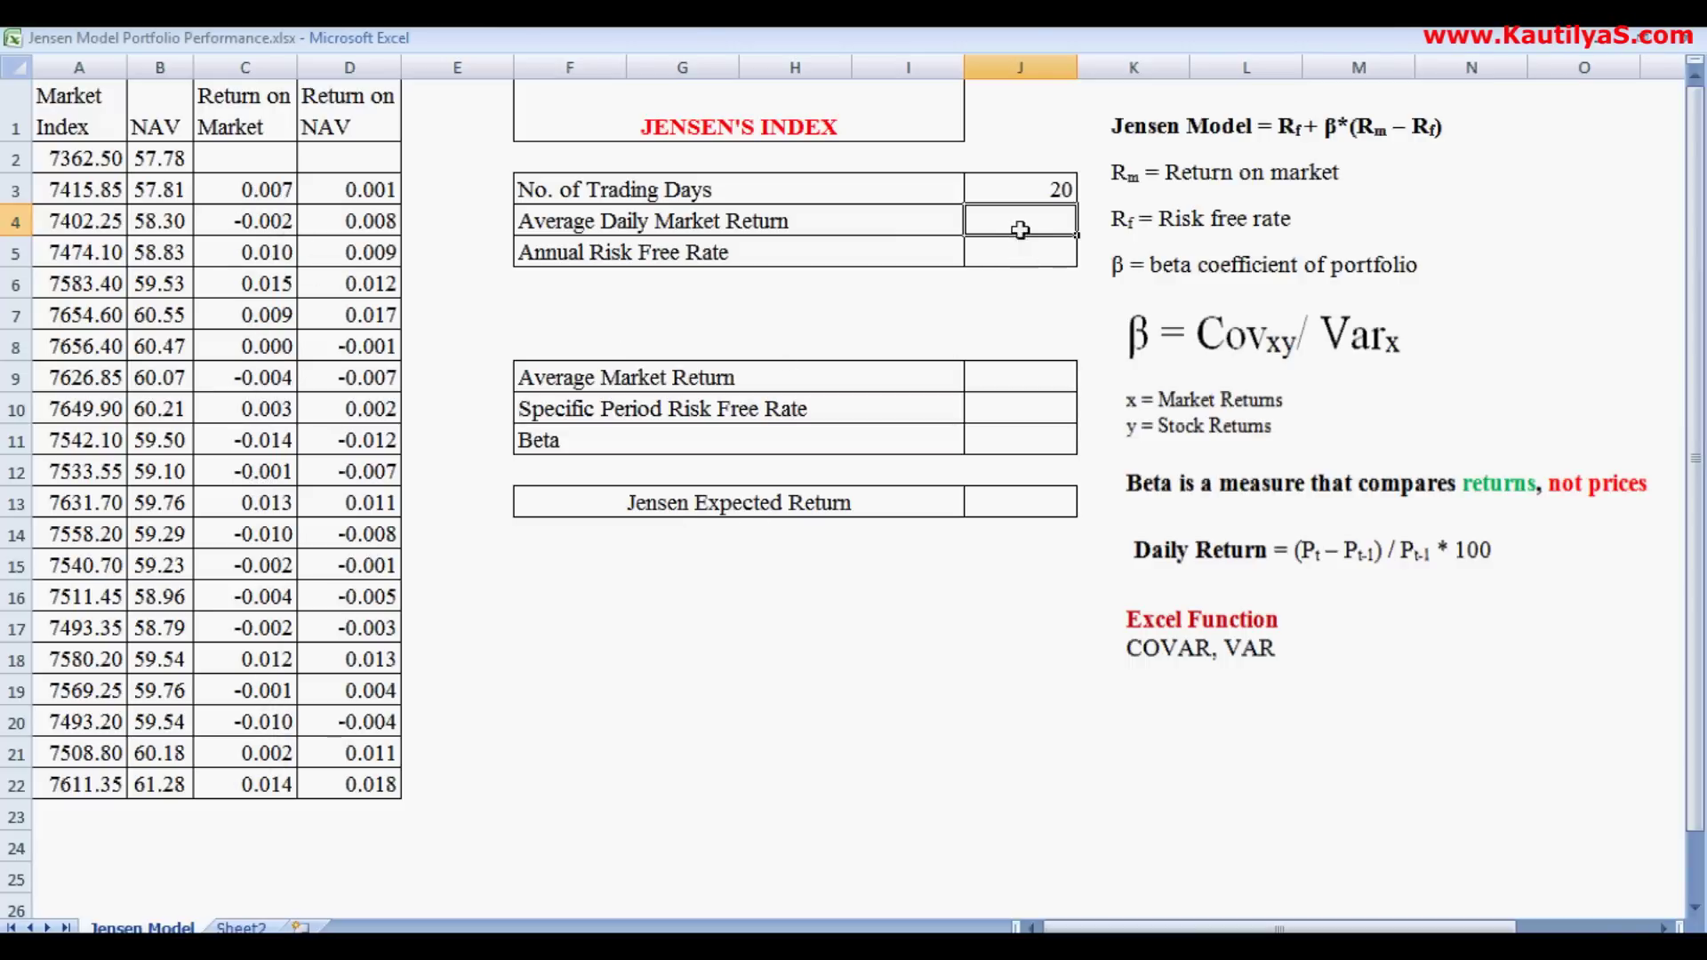
# Step: Enter =AVERAGE(C3:C22) in J4 for 0.17% and a 7% annual risk-free rate in J5
pyautogui.write('=aver')
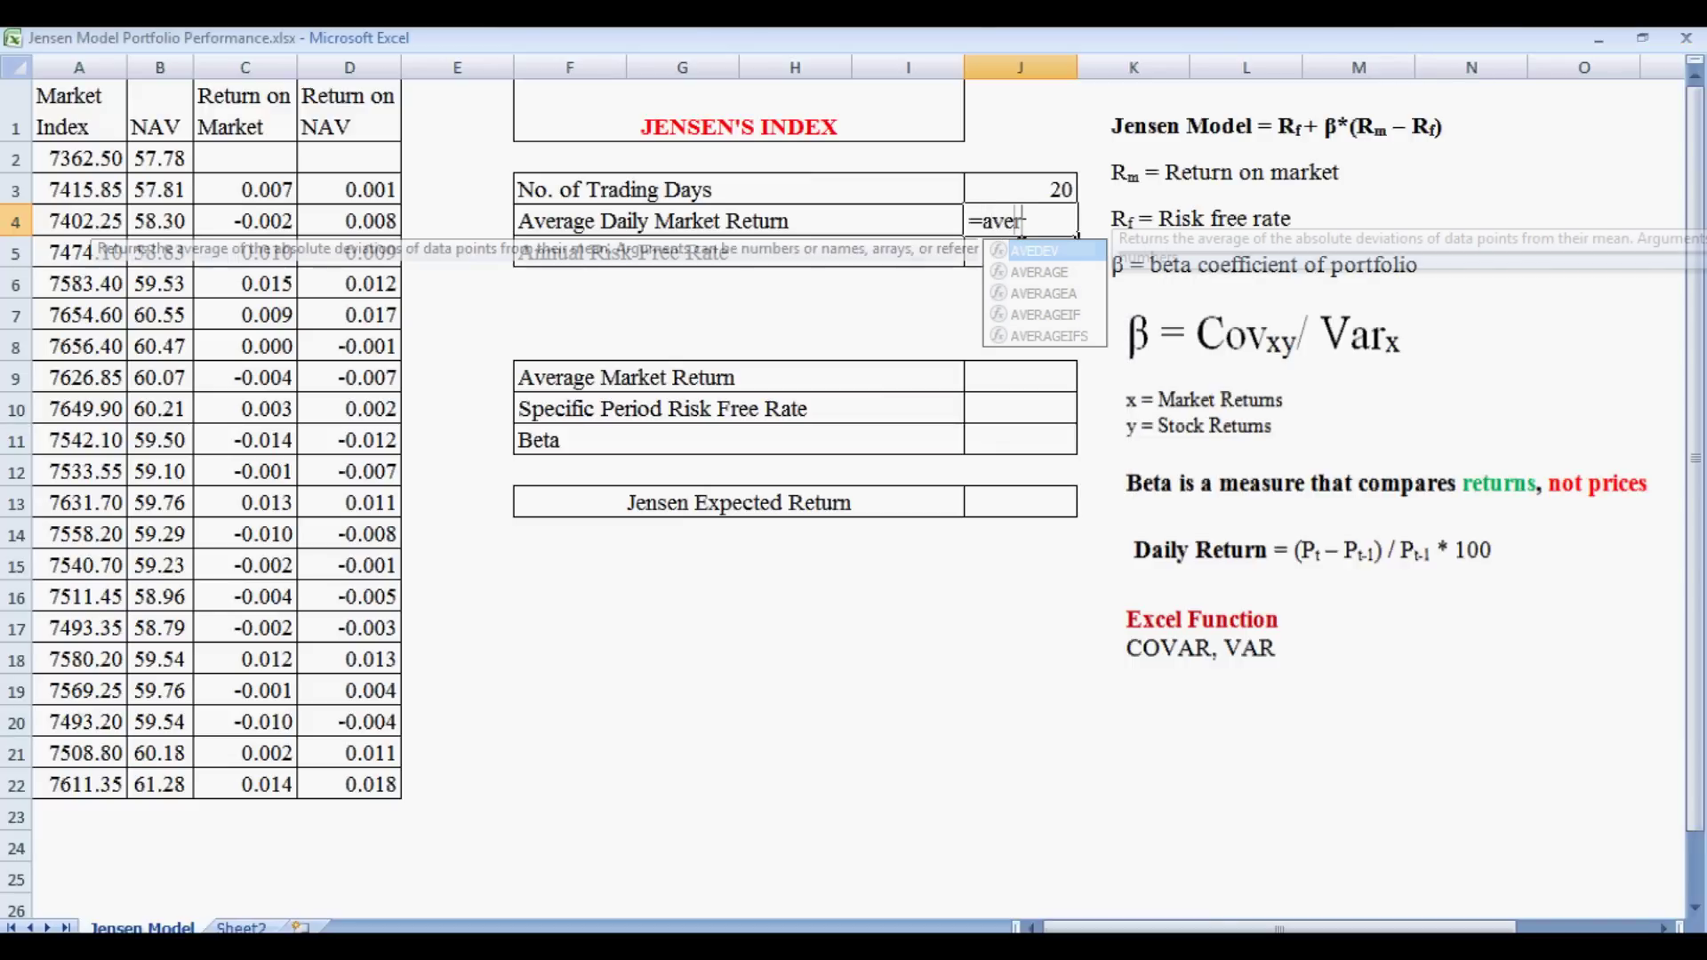
pyautogui.write('age(')
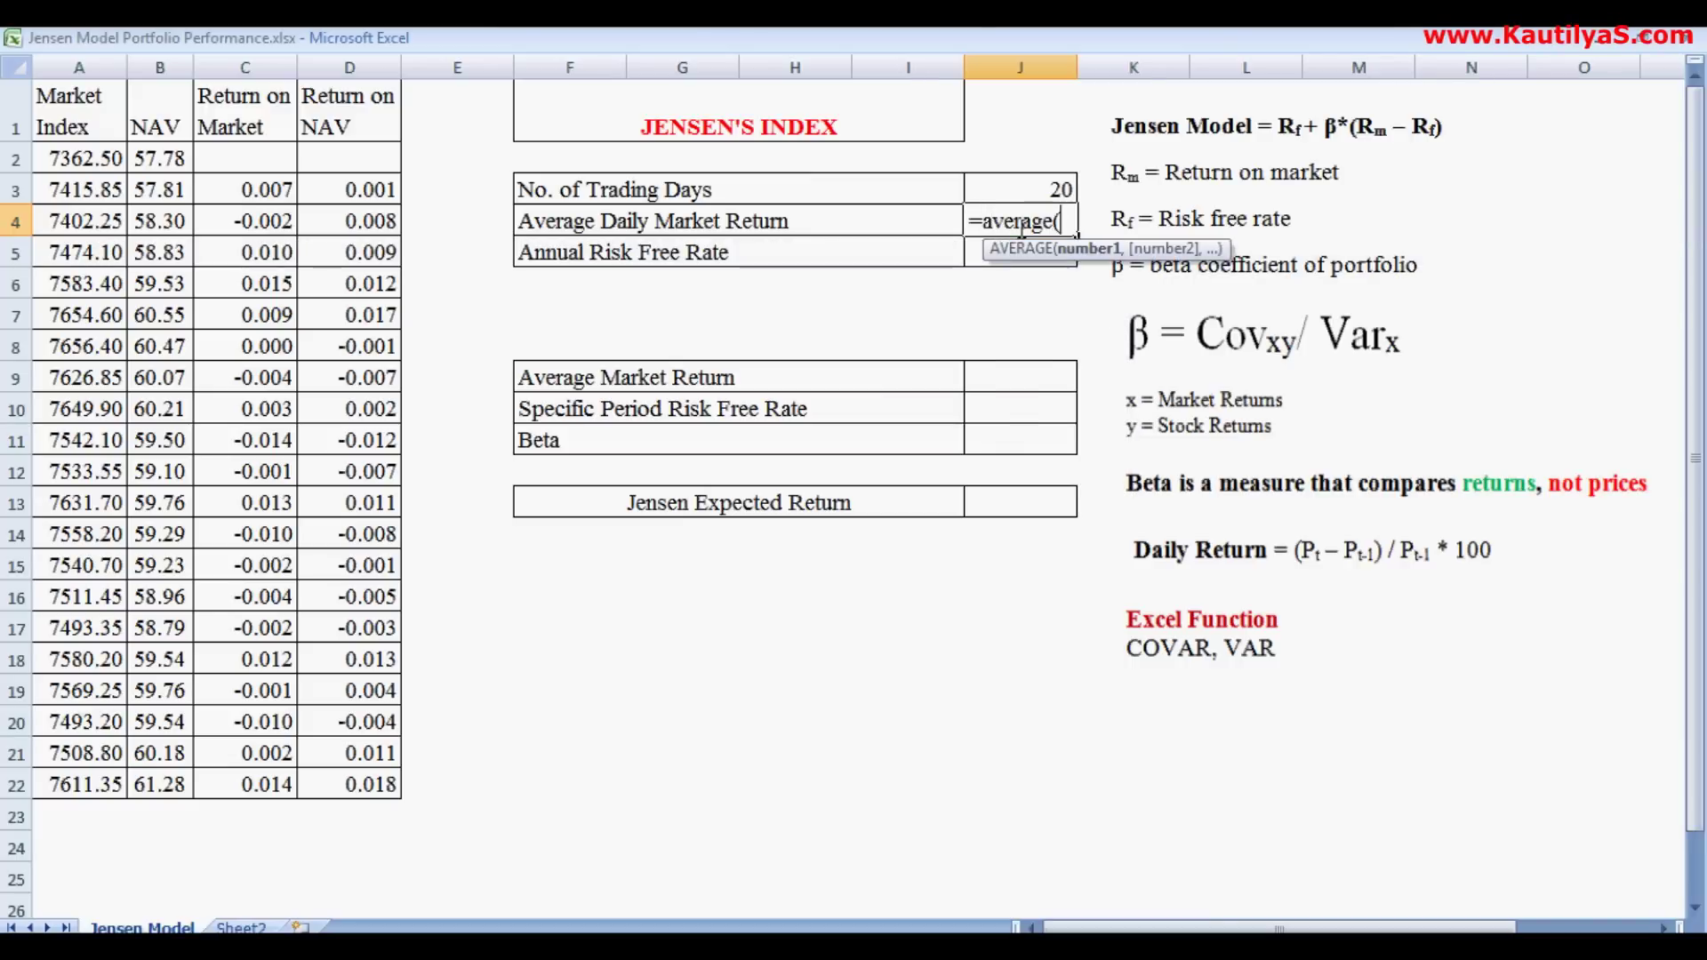
pyautogui.moveTo(267, 188); pyautogui.dragTo(300, 789)
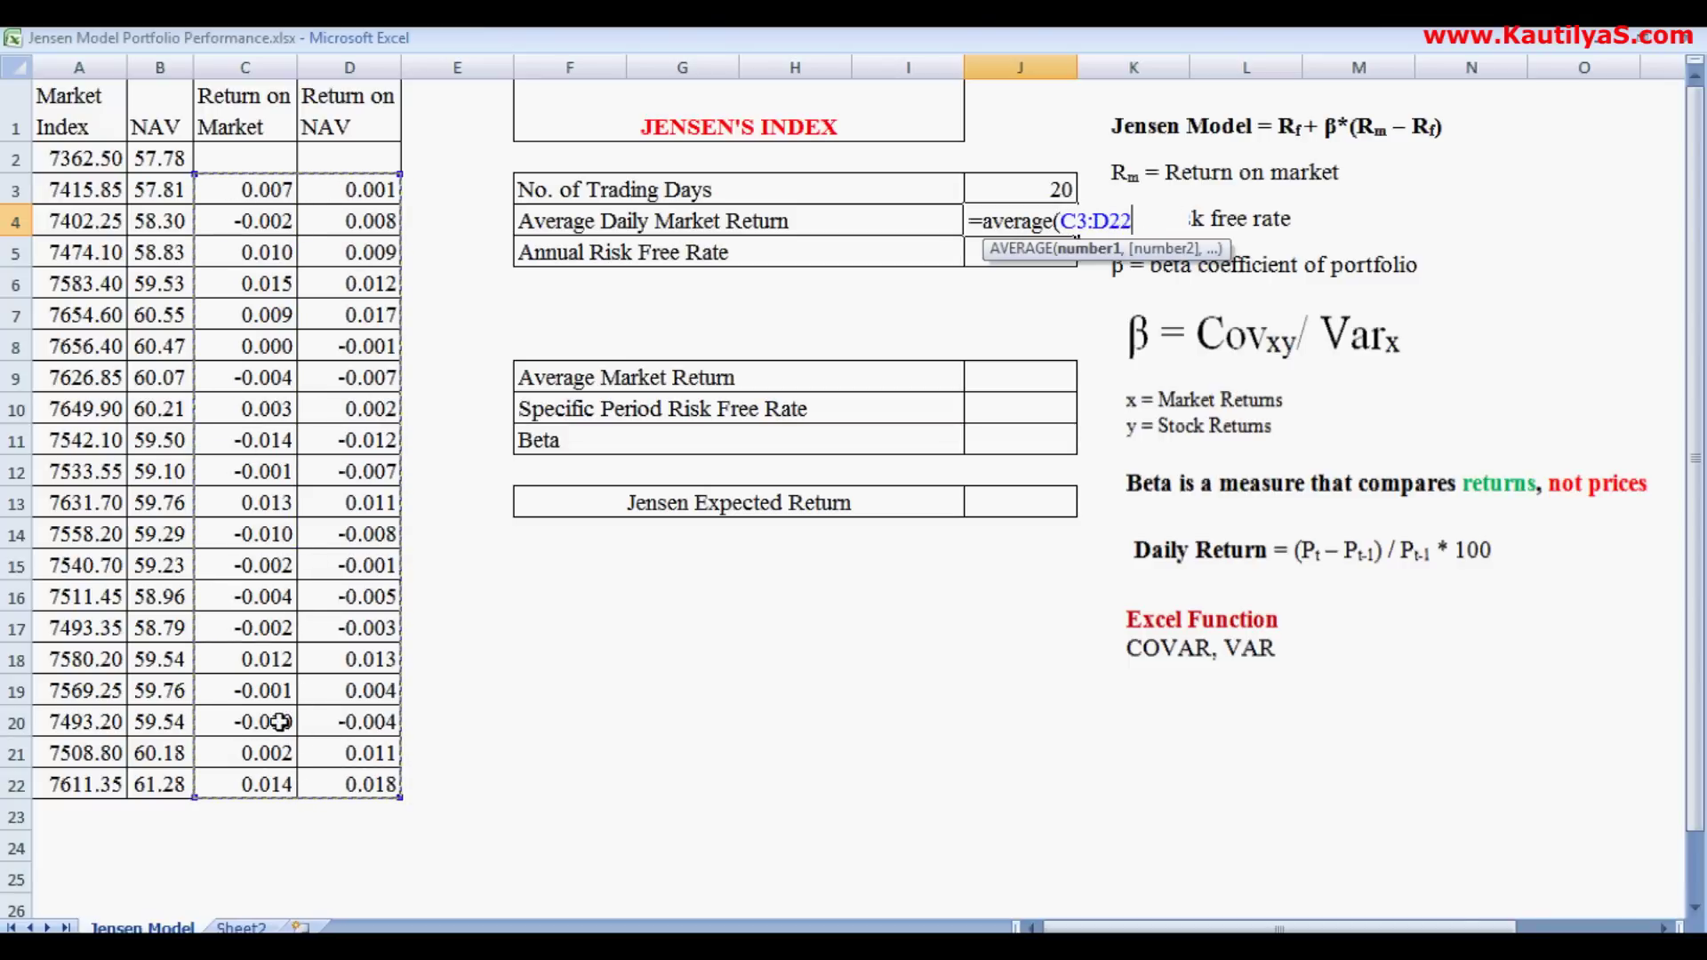
pyautogui.moveTo(238, 191); pyautogui.dragTo(262, 793)
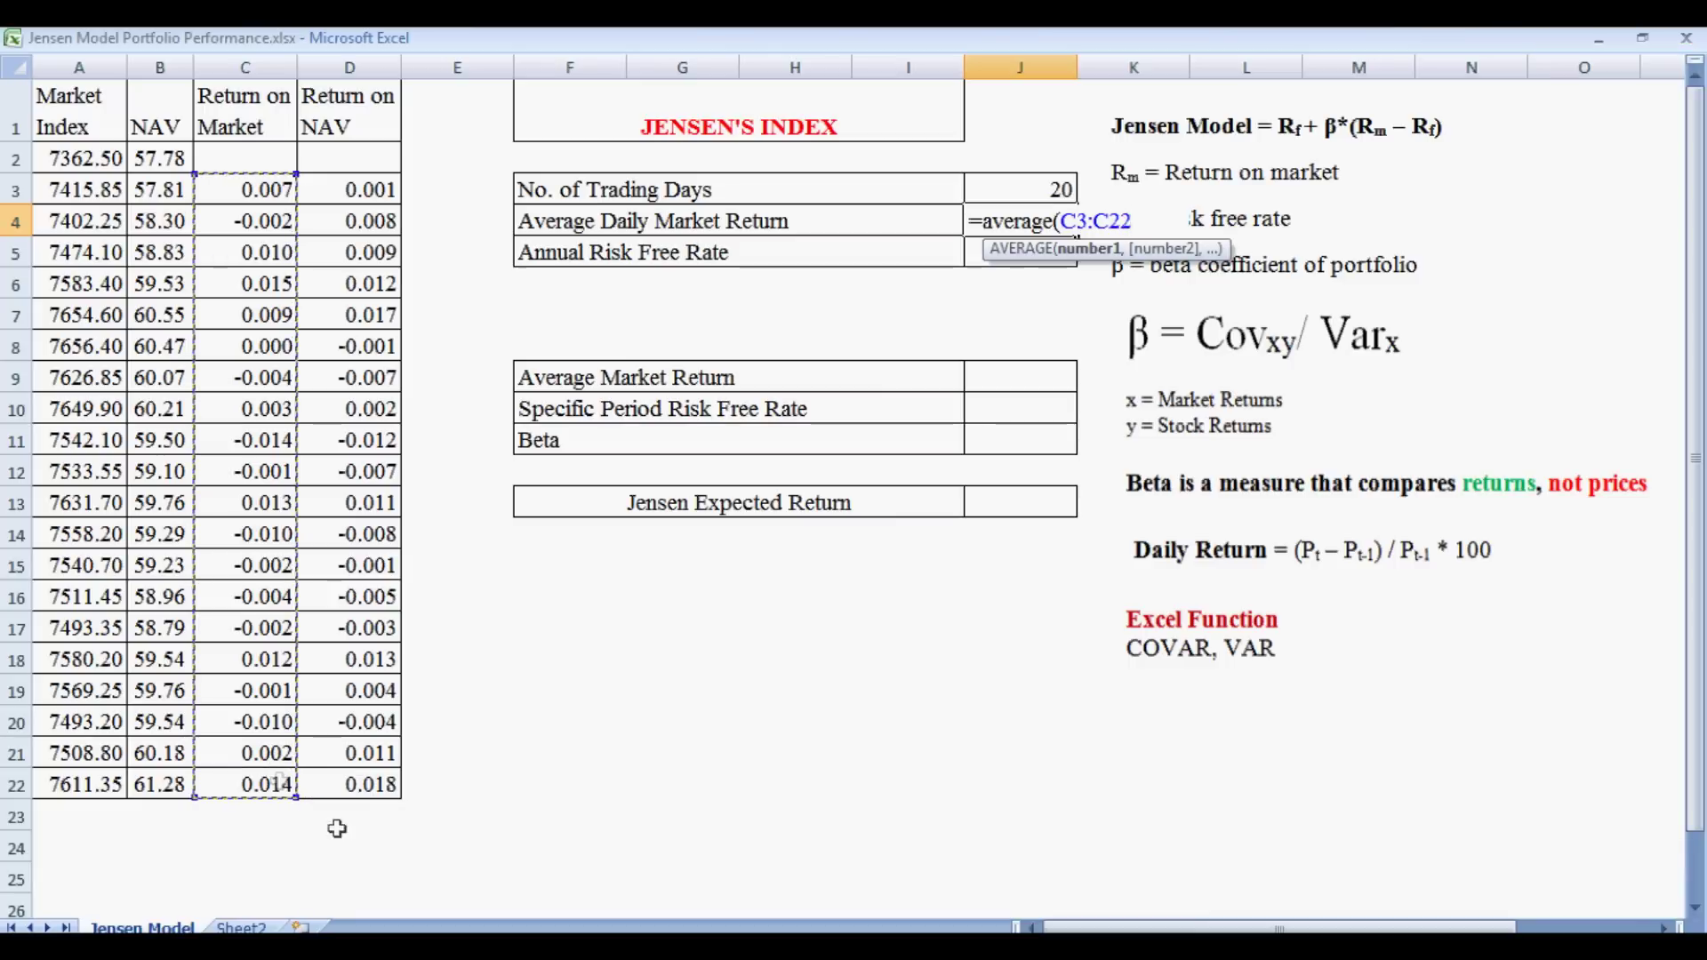
pyautogui.write(')')
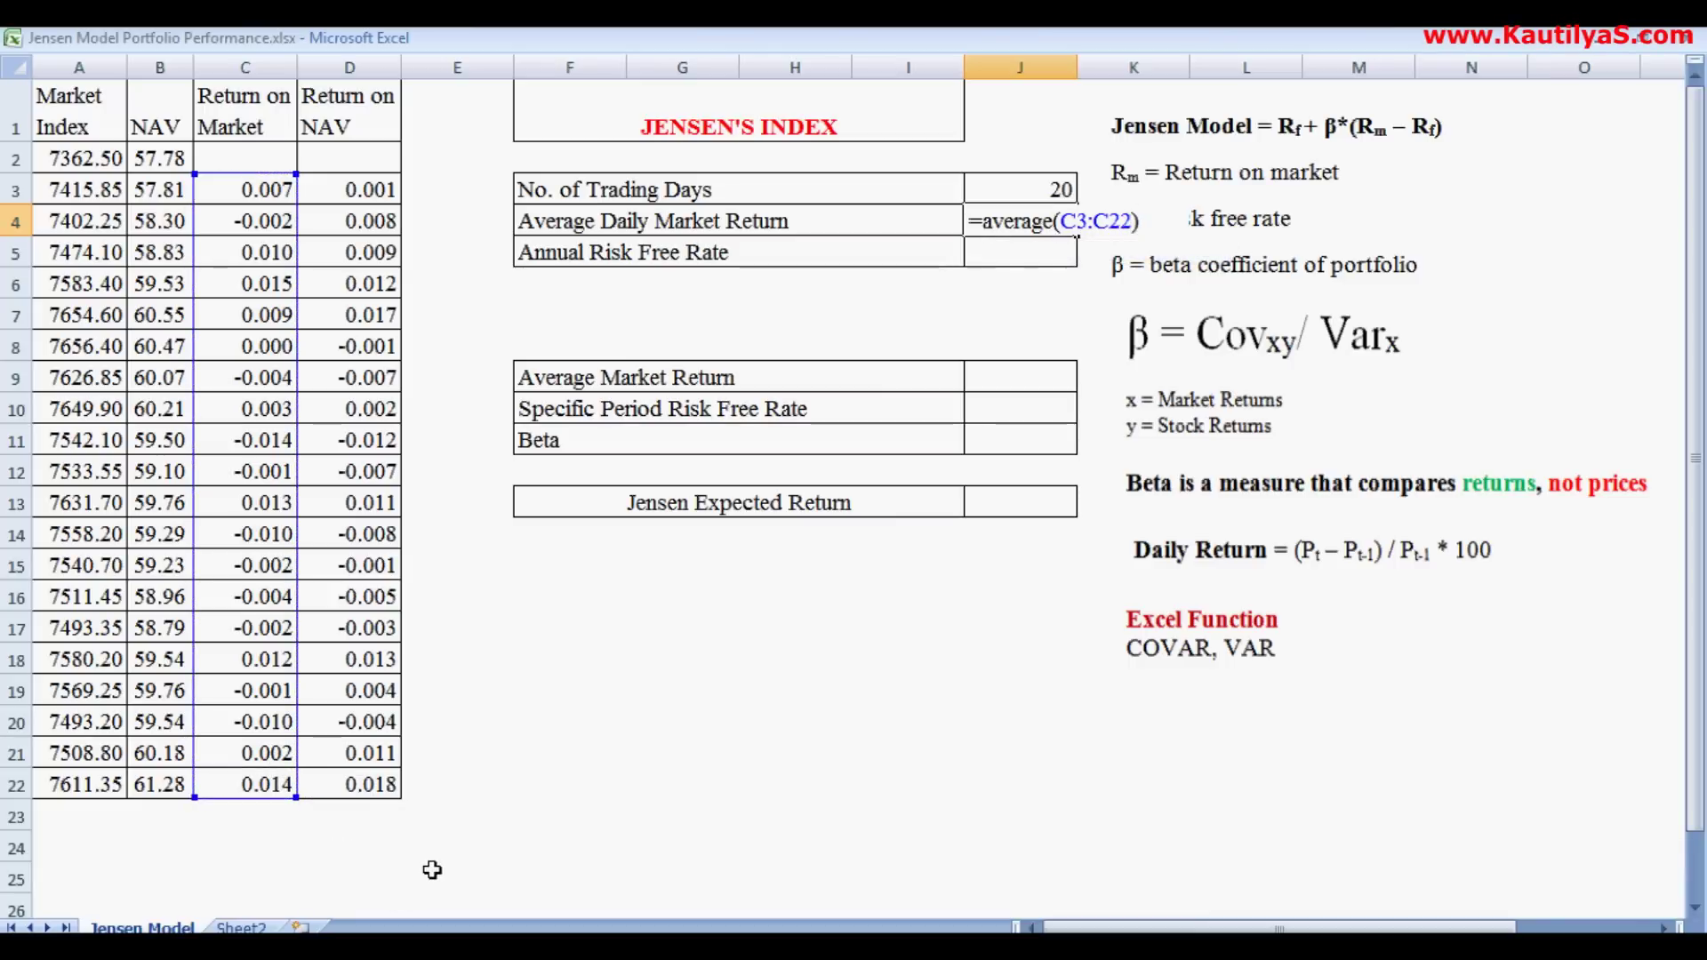
pyautogui.press('Return')
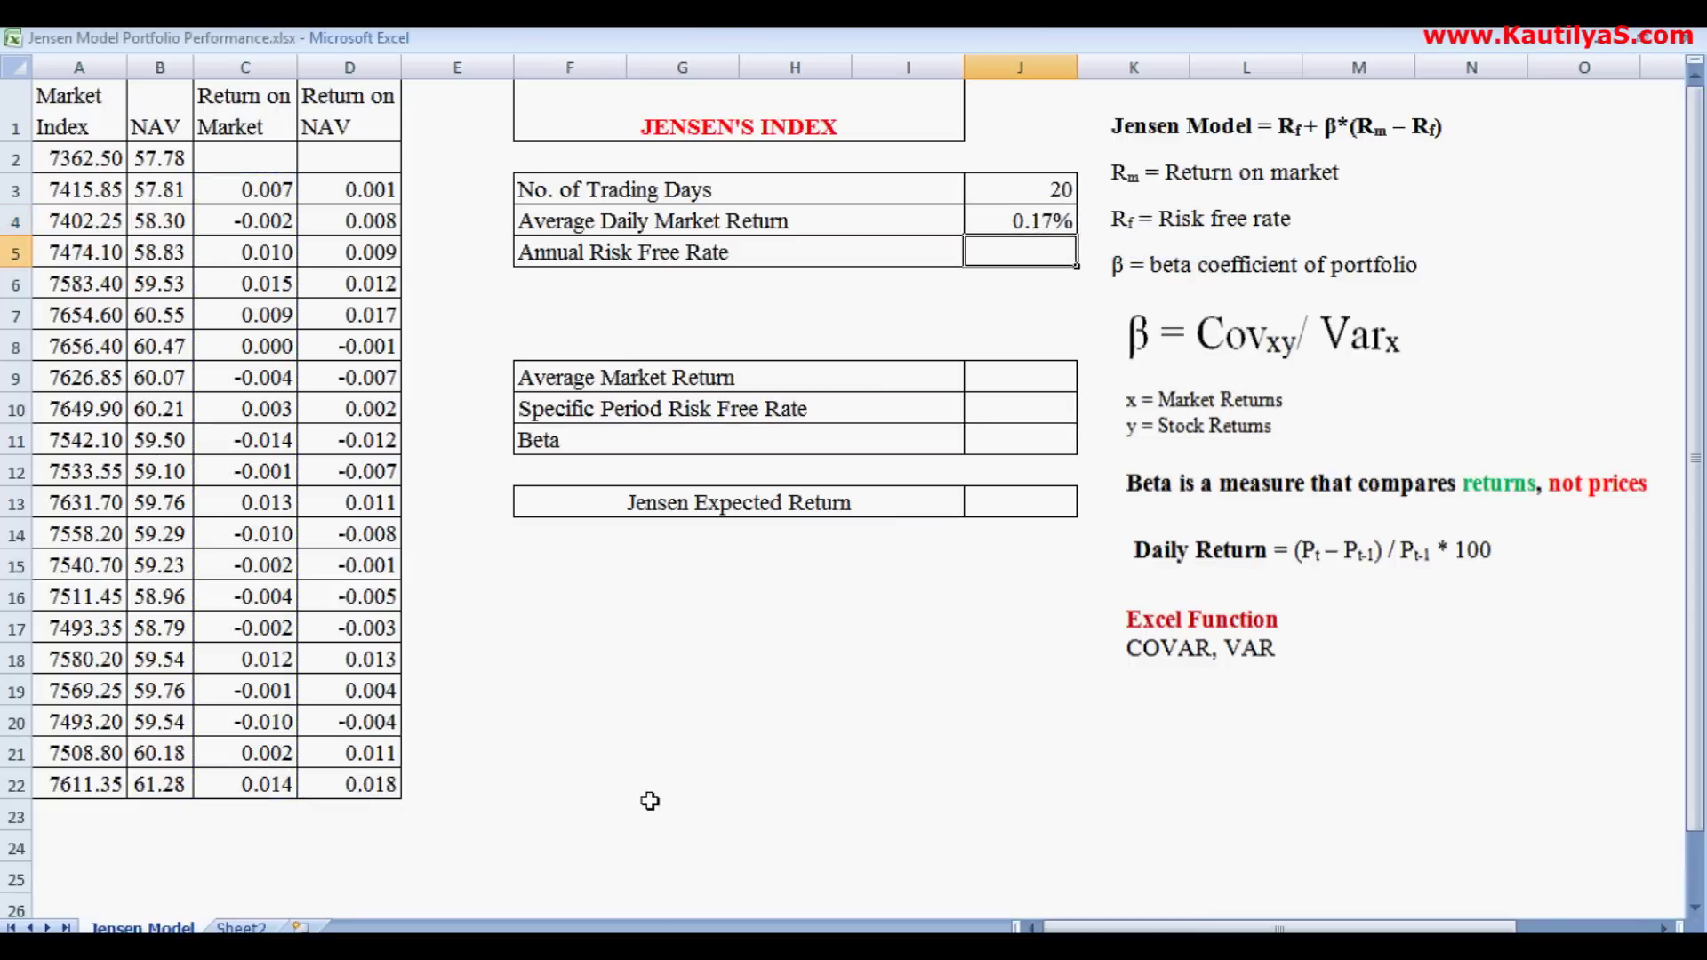
pyautogui.write('7')
pyautogui.press('Return')
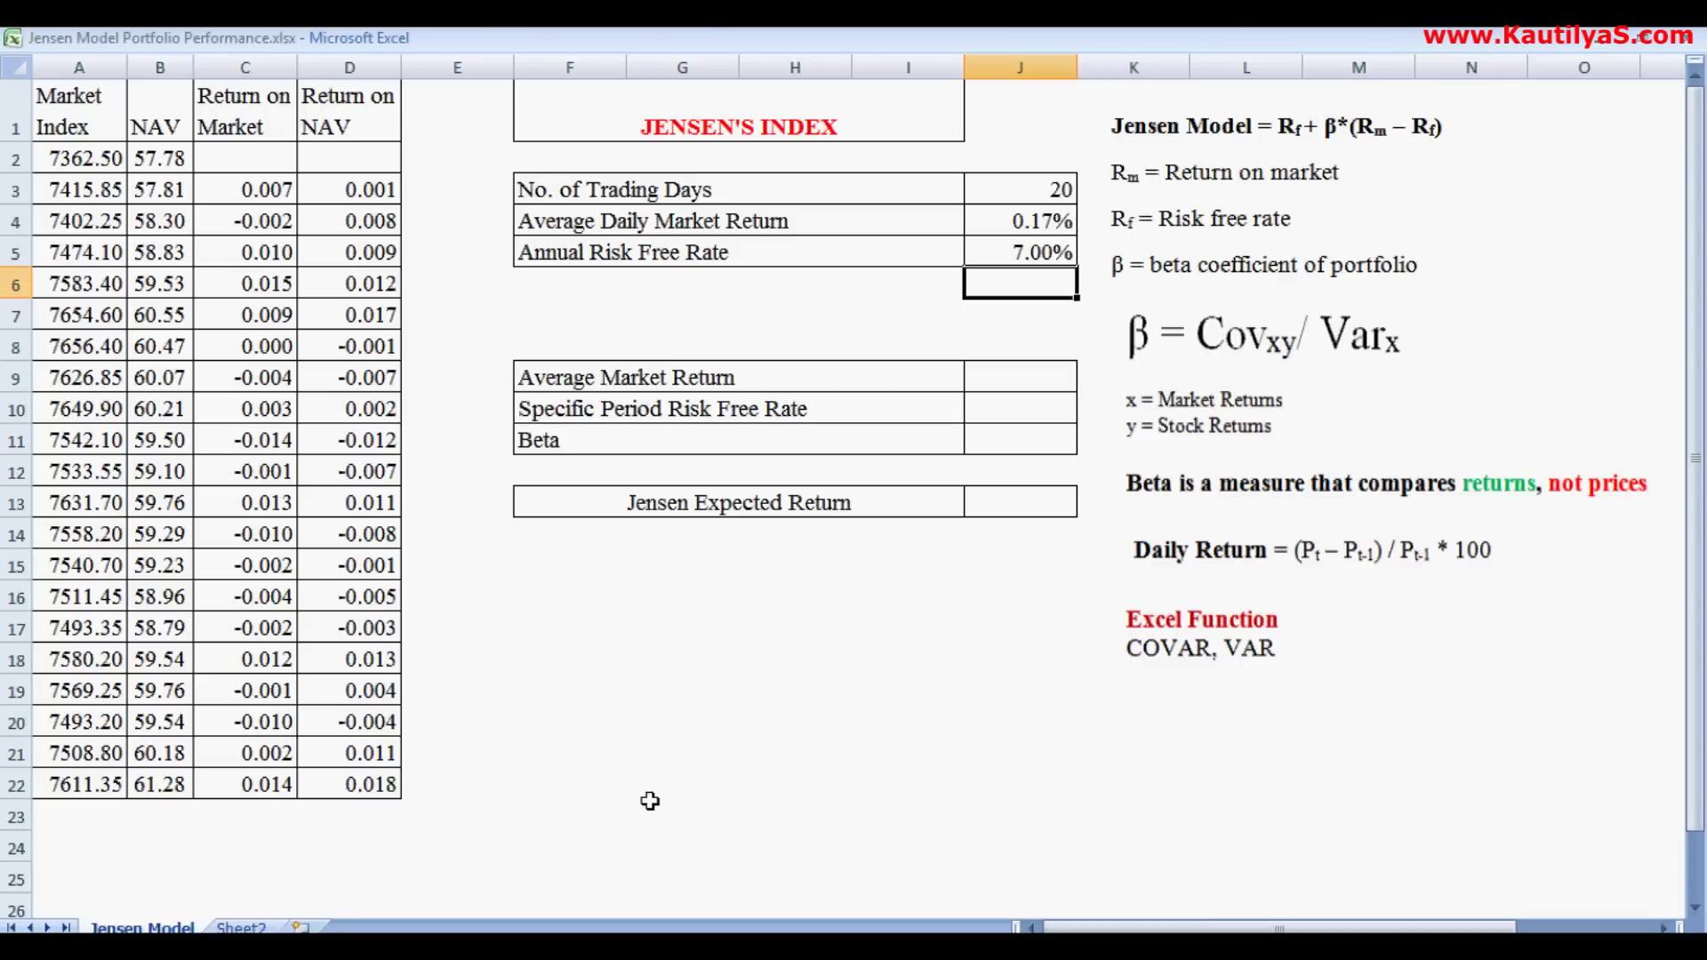
# Step: Enter =J4*J3 in J9 for an average market return of 3.39%
pyautogui.click(1028, 384)
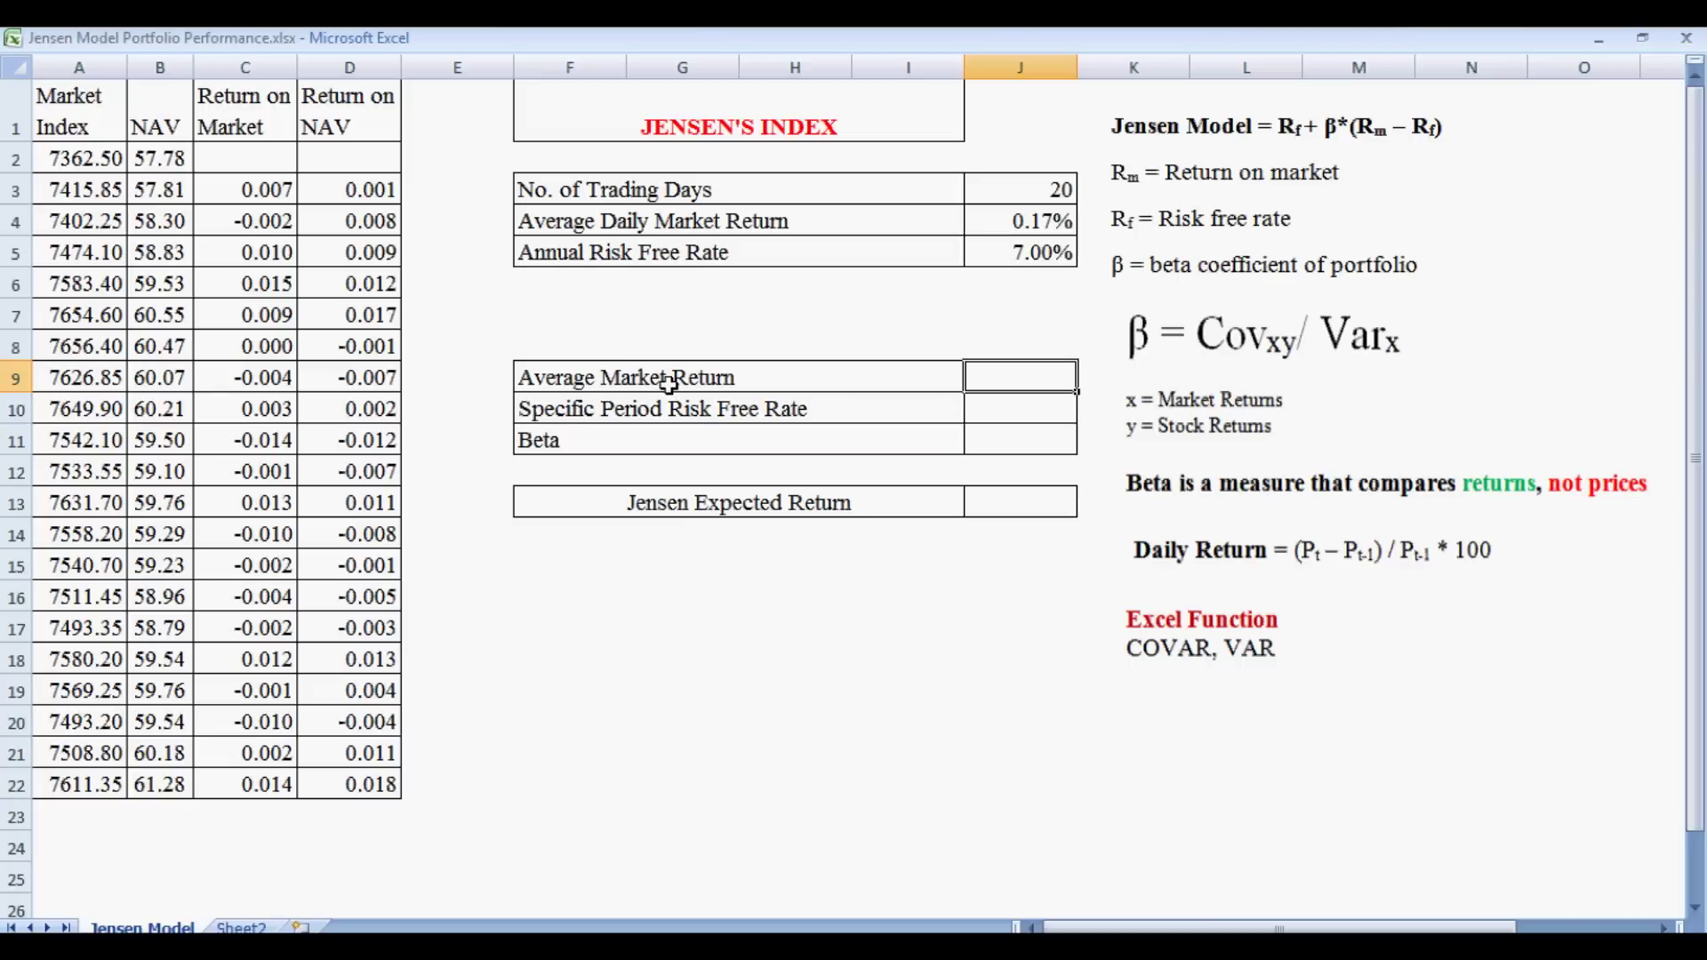
pyautogui.write('=')
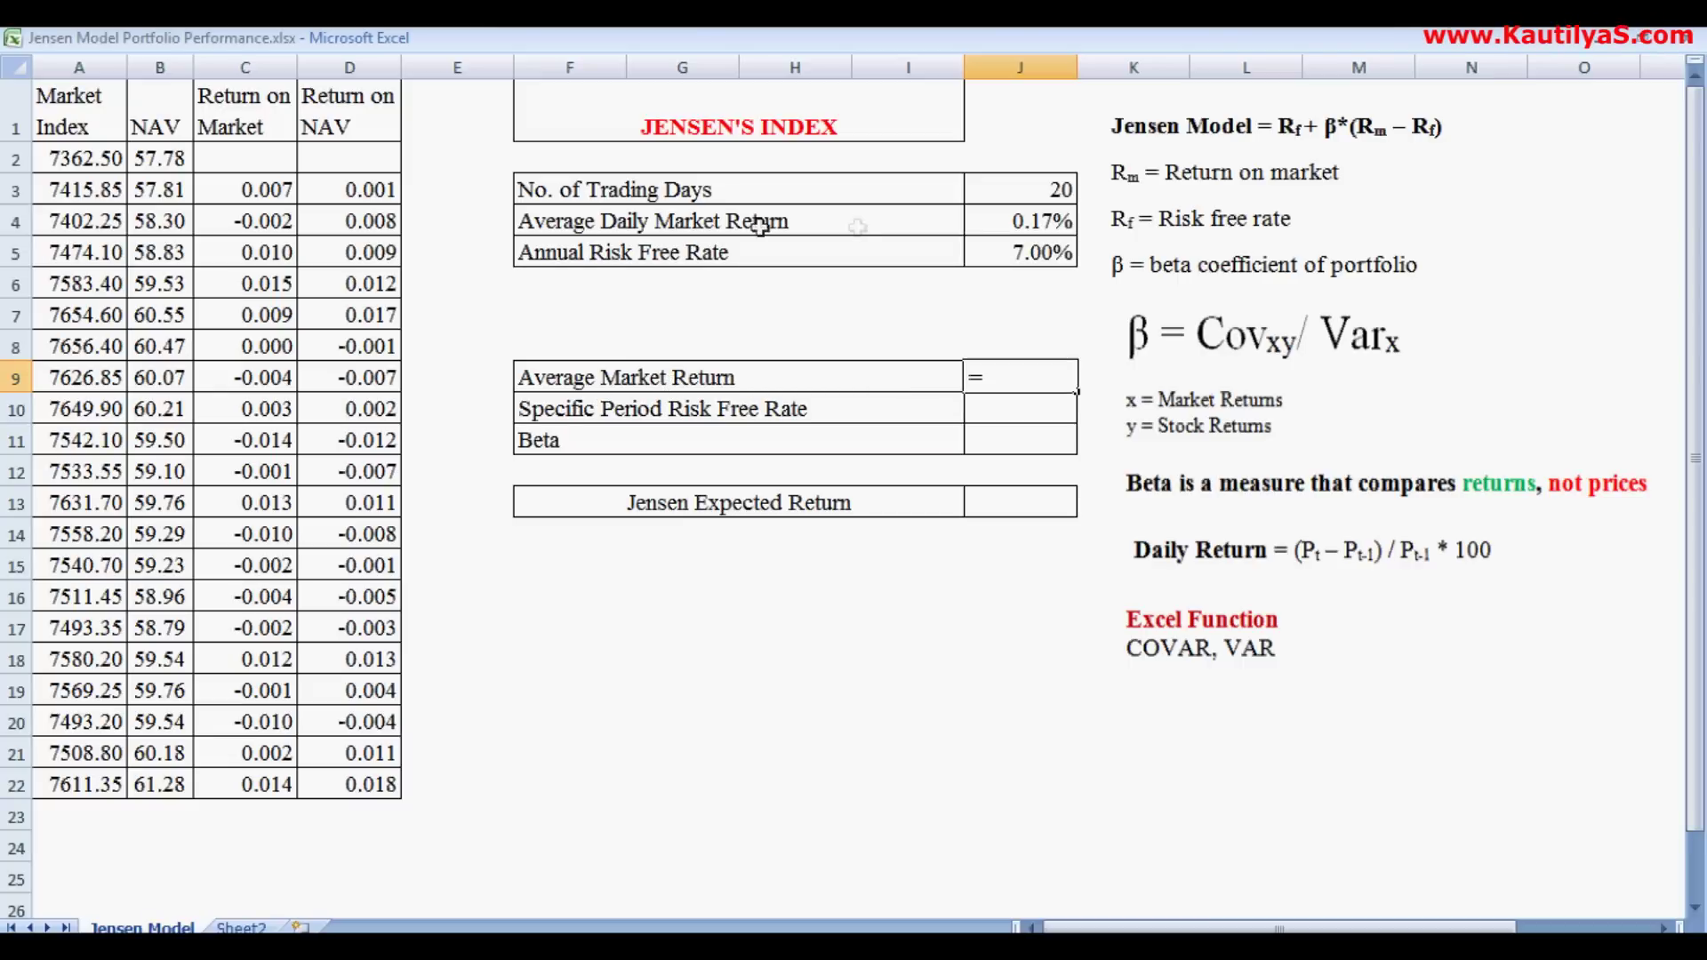
pyautogui.click(1010, 227)
pyautogui.write('*')
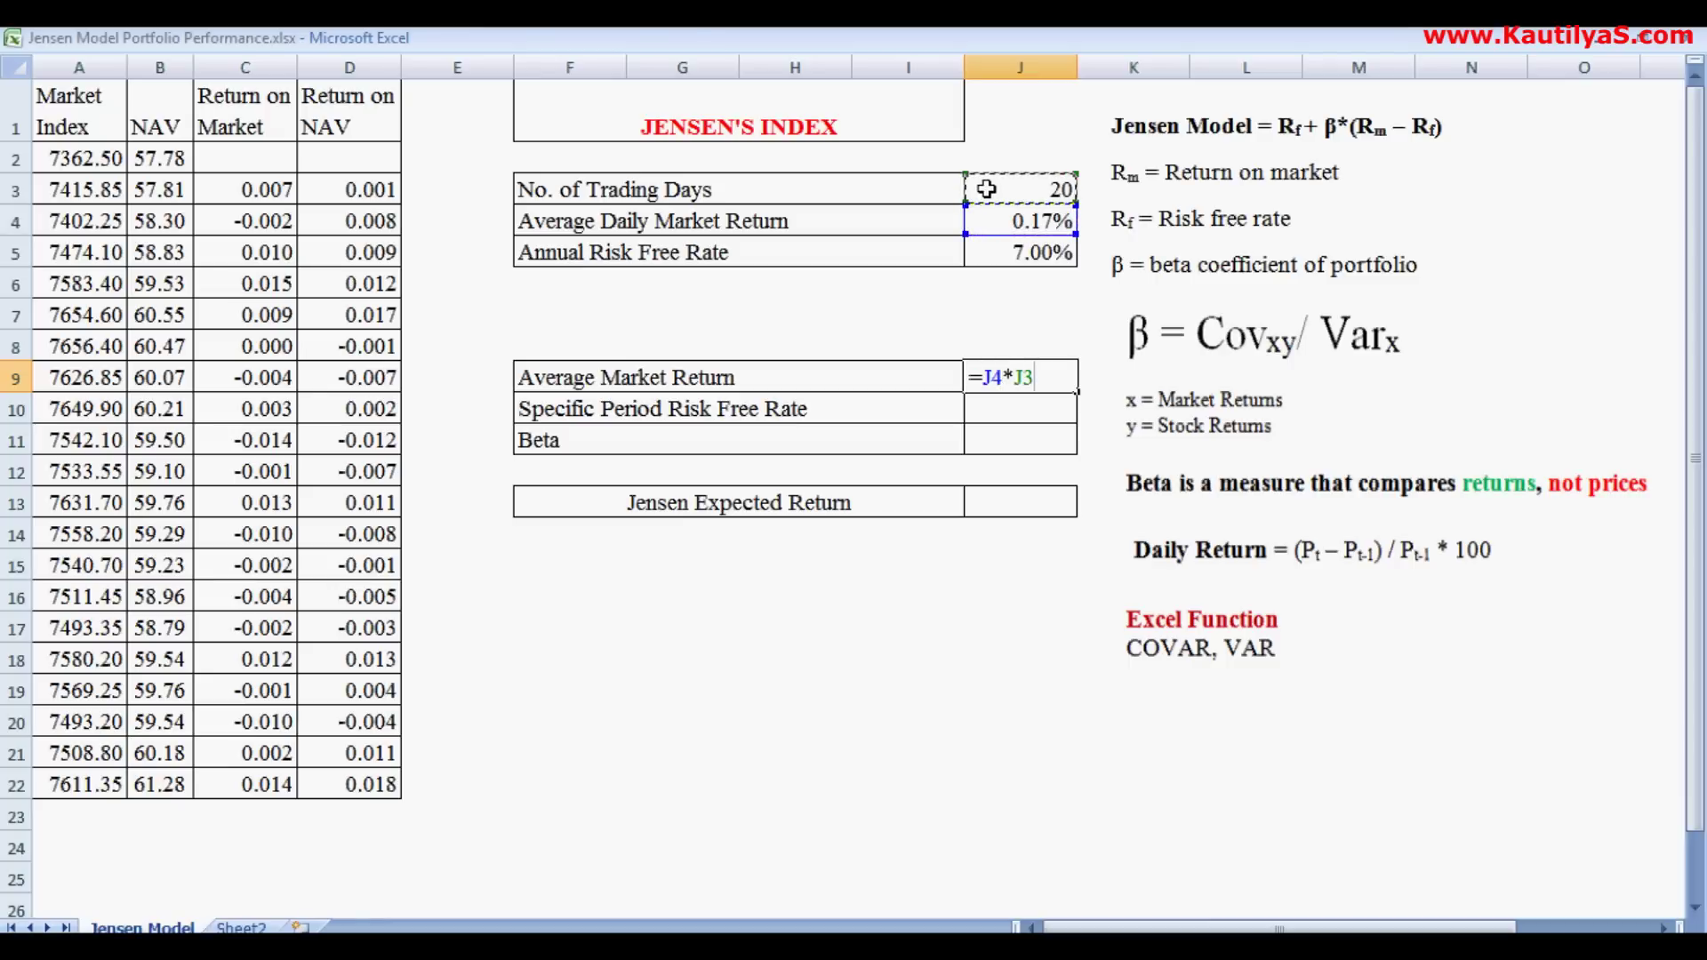
pyautogui.press('Return')
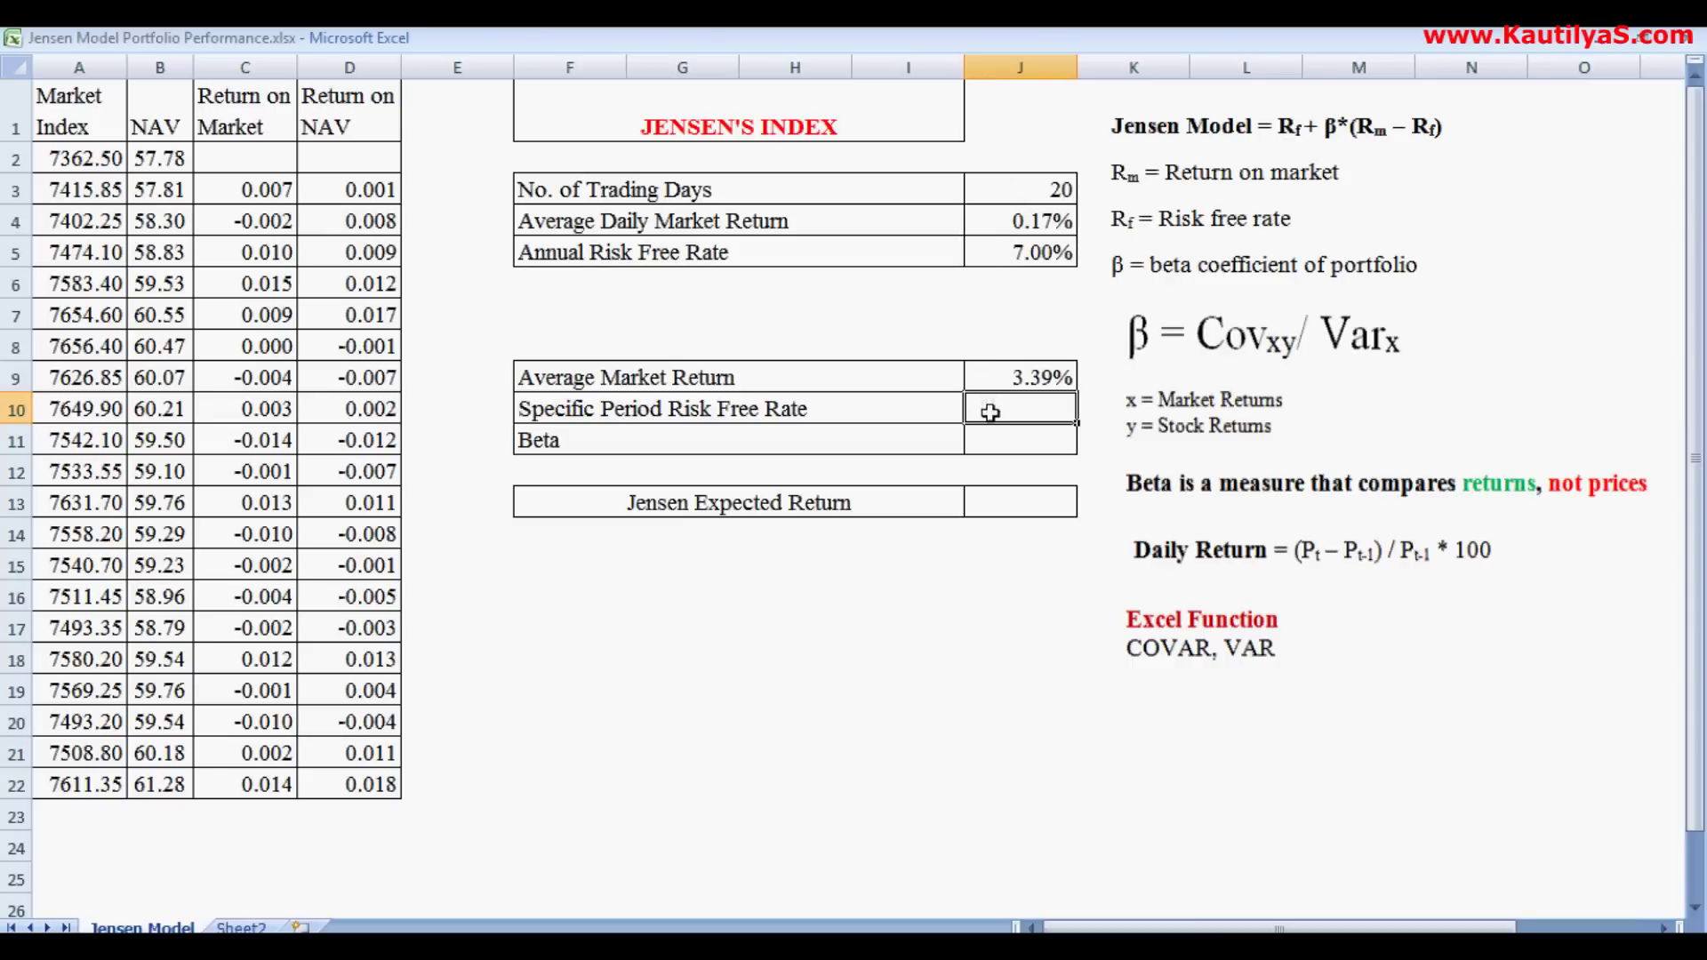
# Step: Enter =J5*J3/360 in J10 for a period risk-free rate of 0.39%
pyautogui.write('=')
pyautogui.click(1014, 257)
pyautogui.write('*')
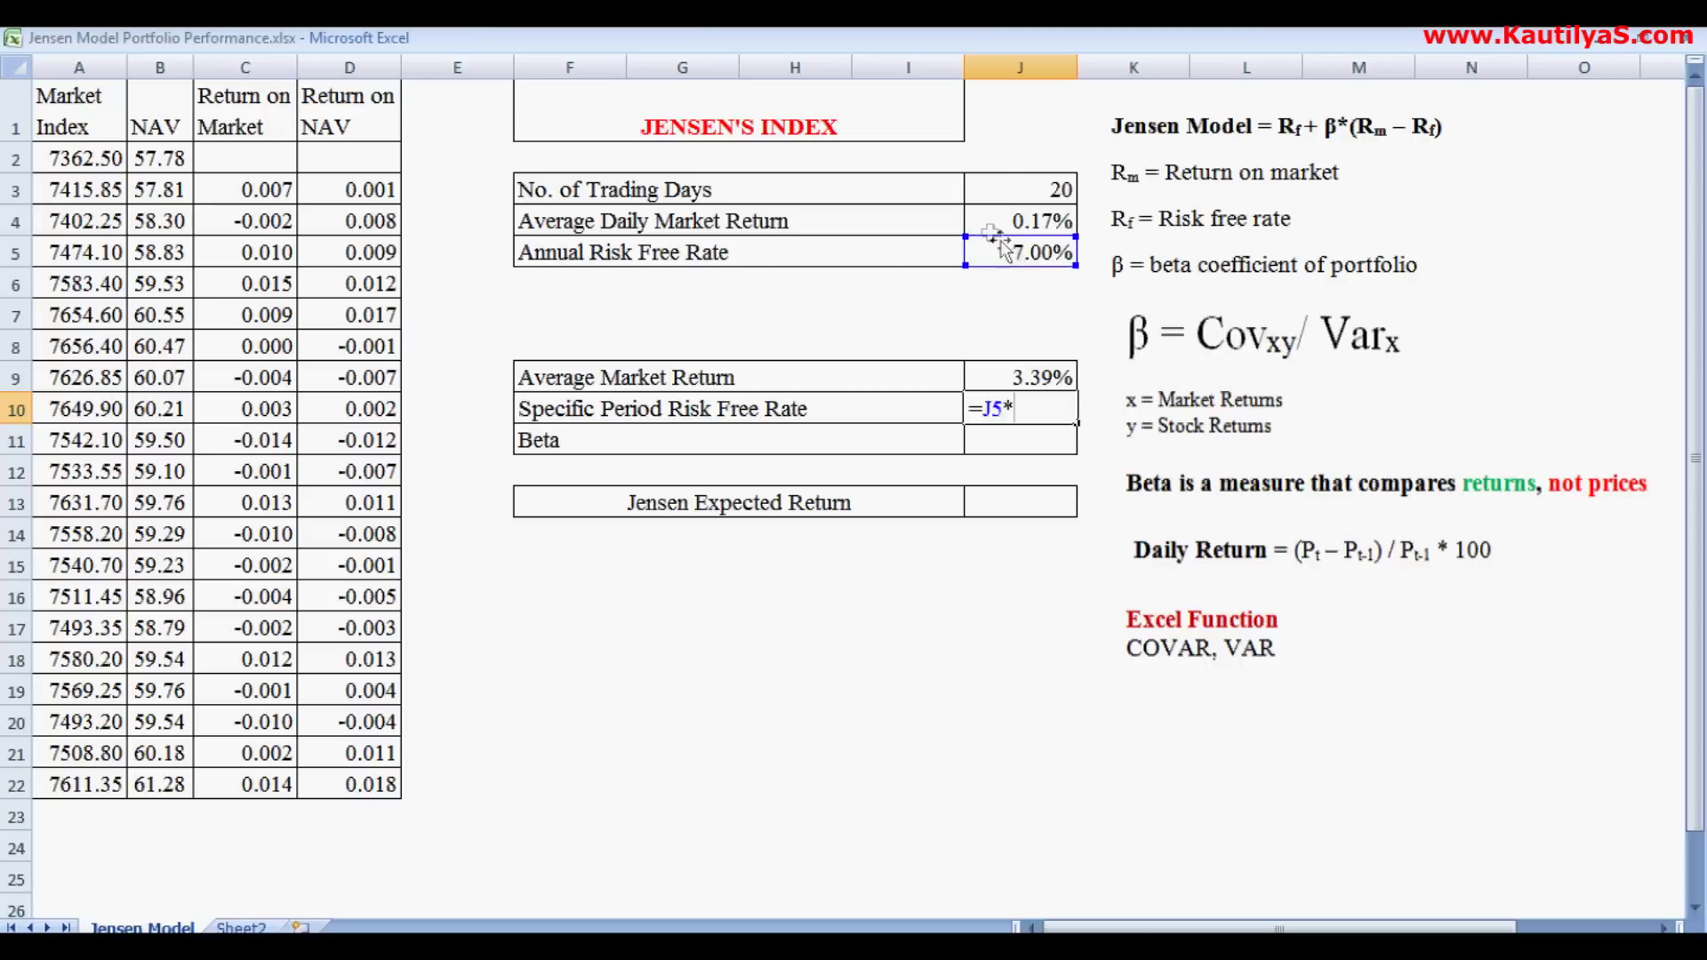
pyautogui.click(1008, 193)
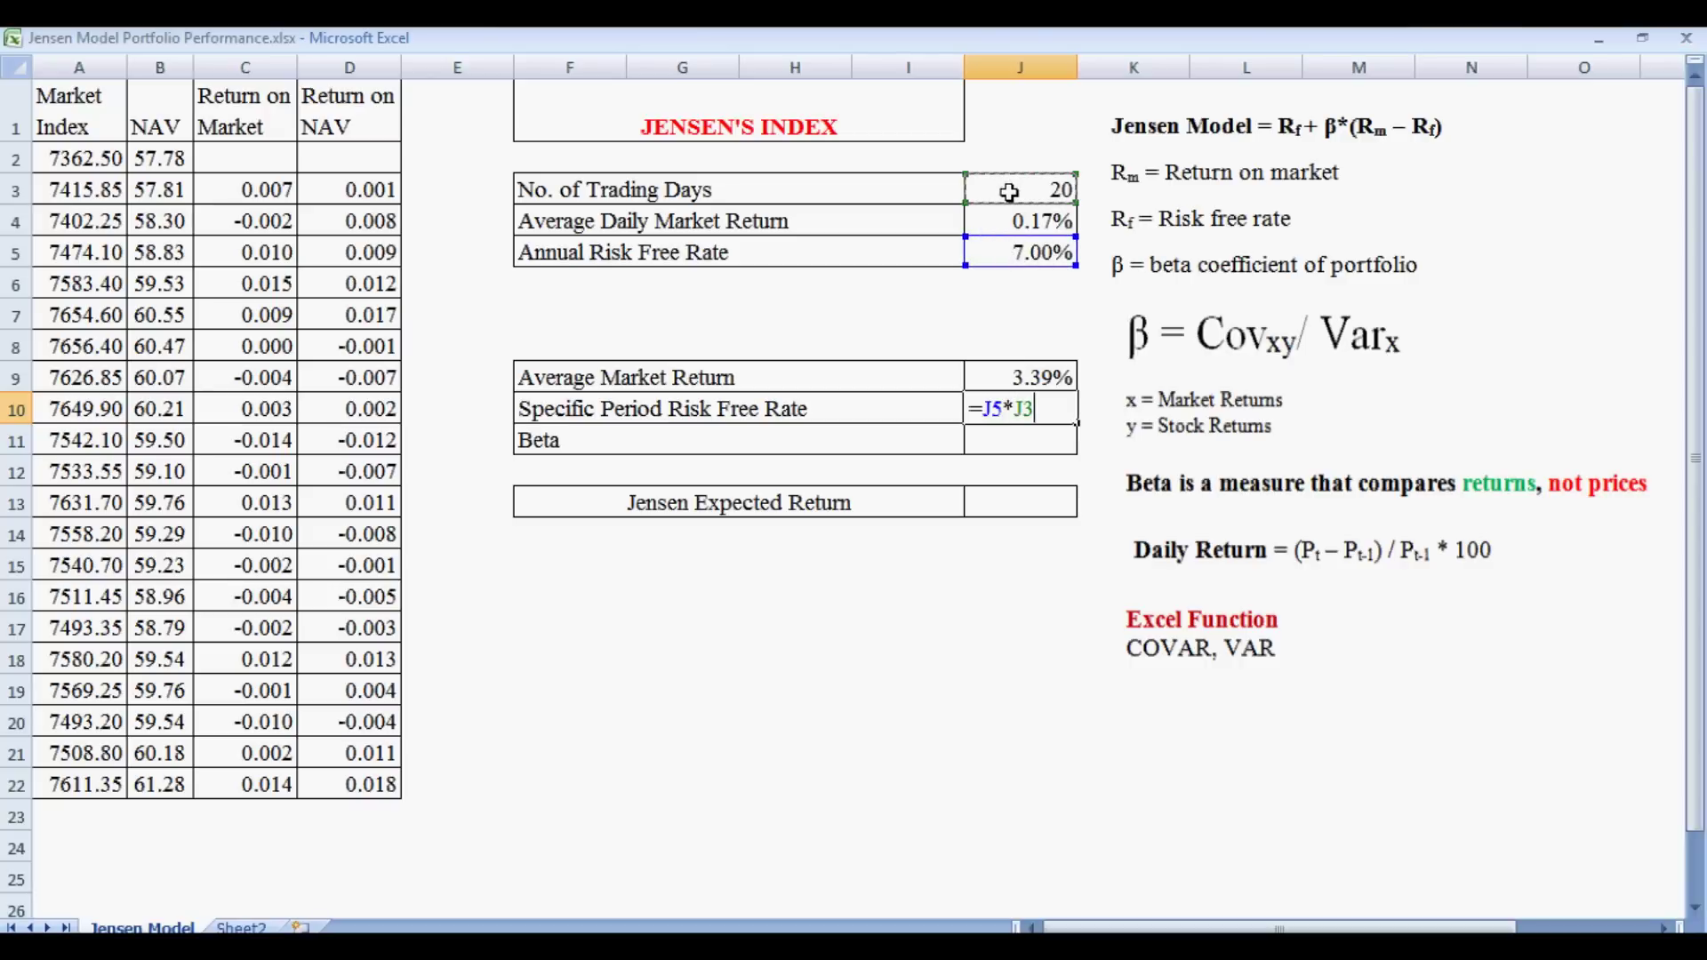
pyautogui.write('/360')
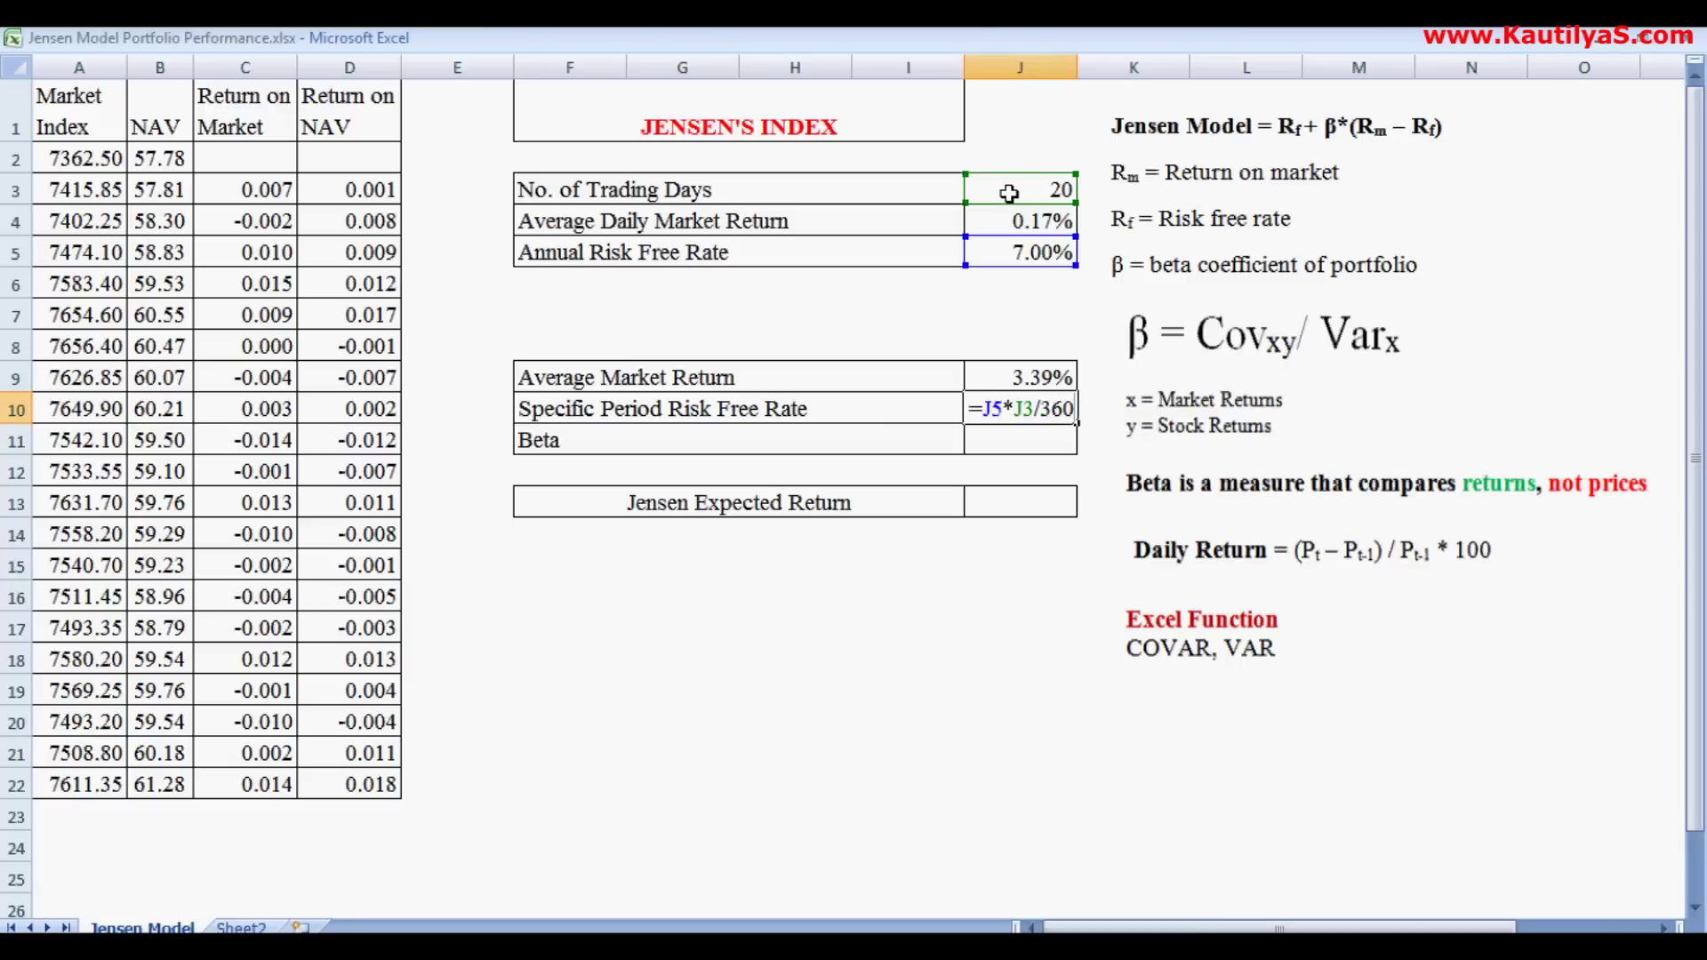
pyautogui.press('Return')
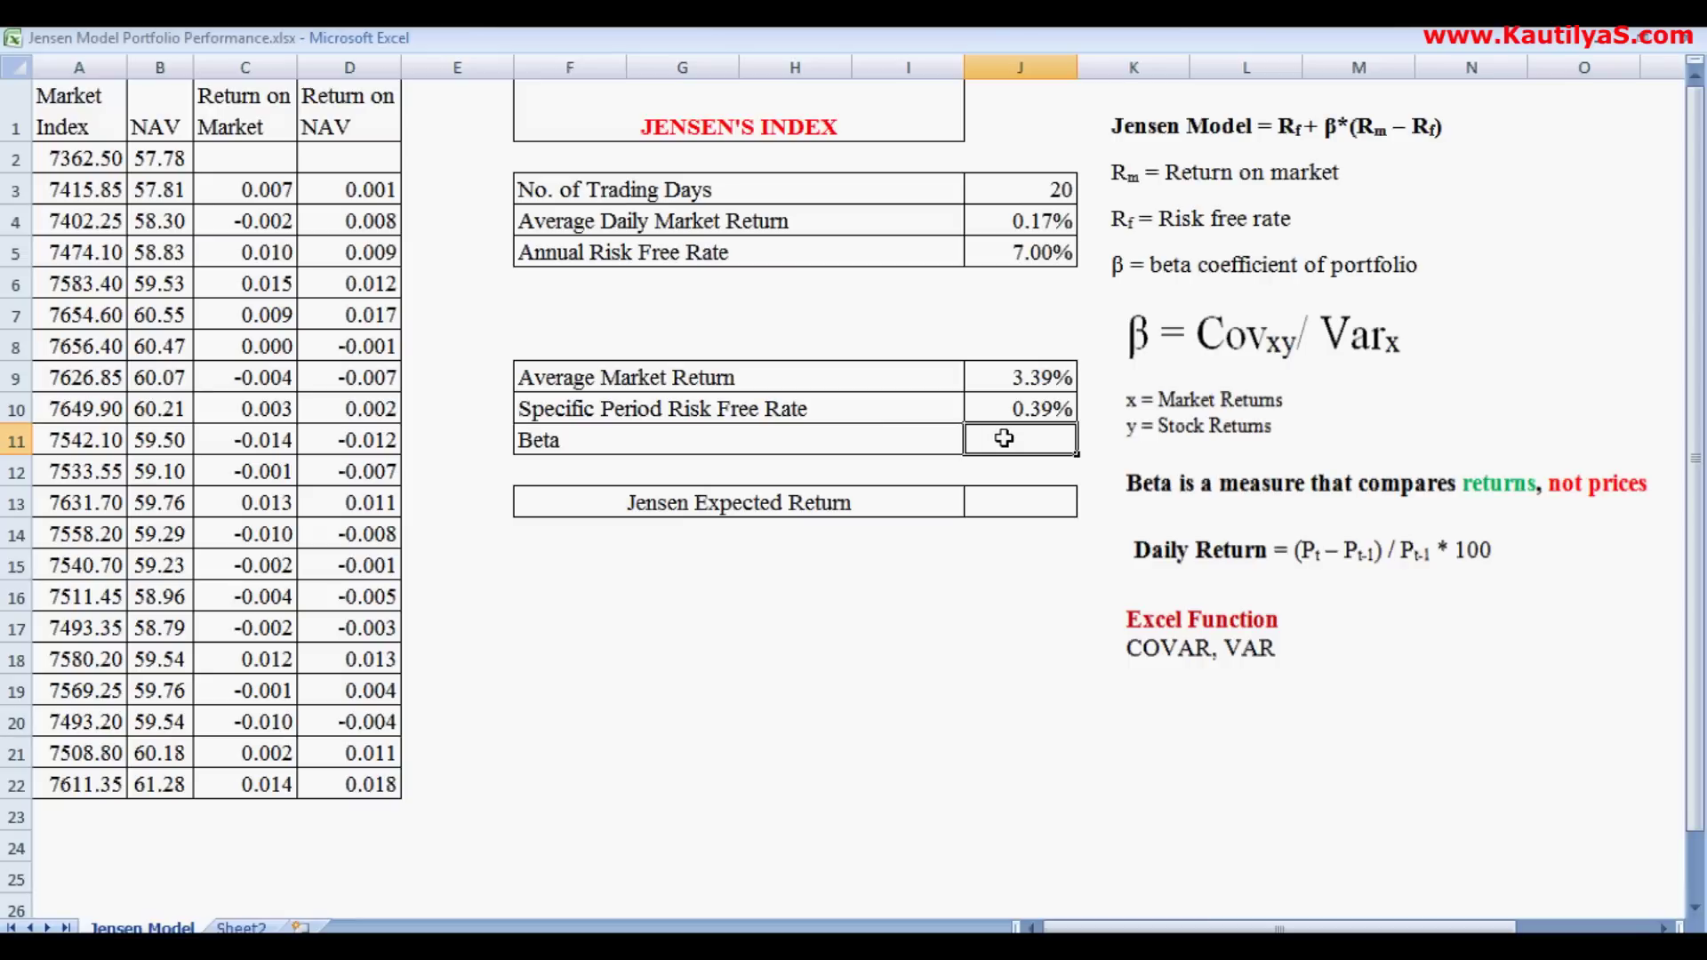
# Step: Enter =SLOPE(D3:D22,C3:C22) in J11 to get a beta of 0.91
pyautogui.write('=slope(')
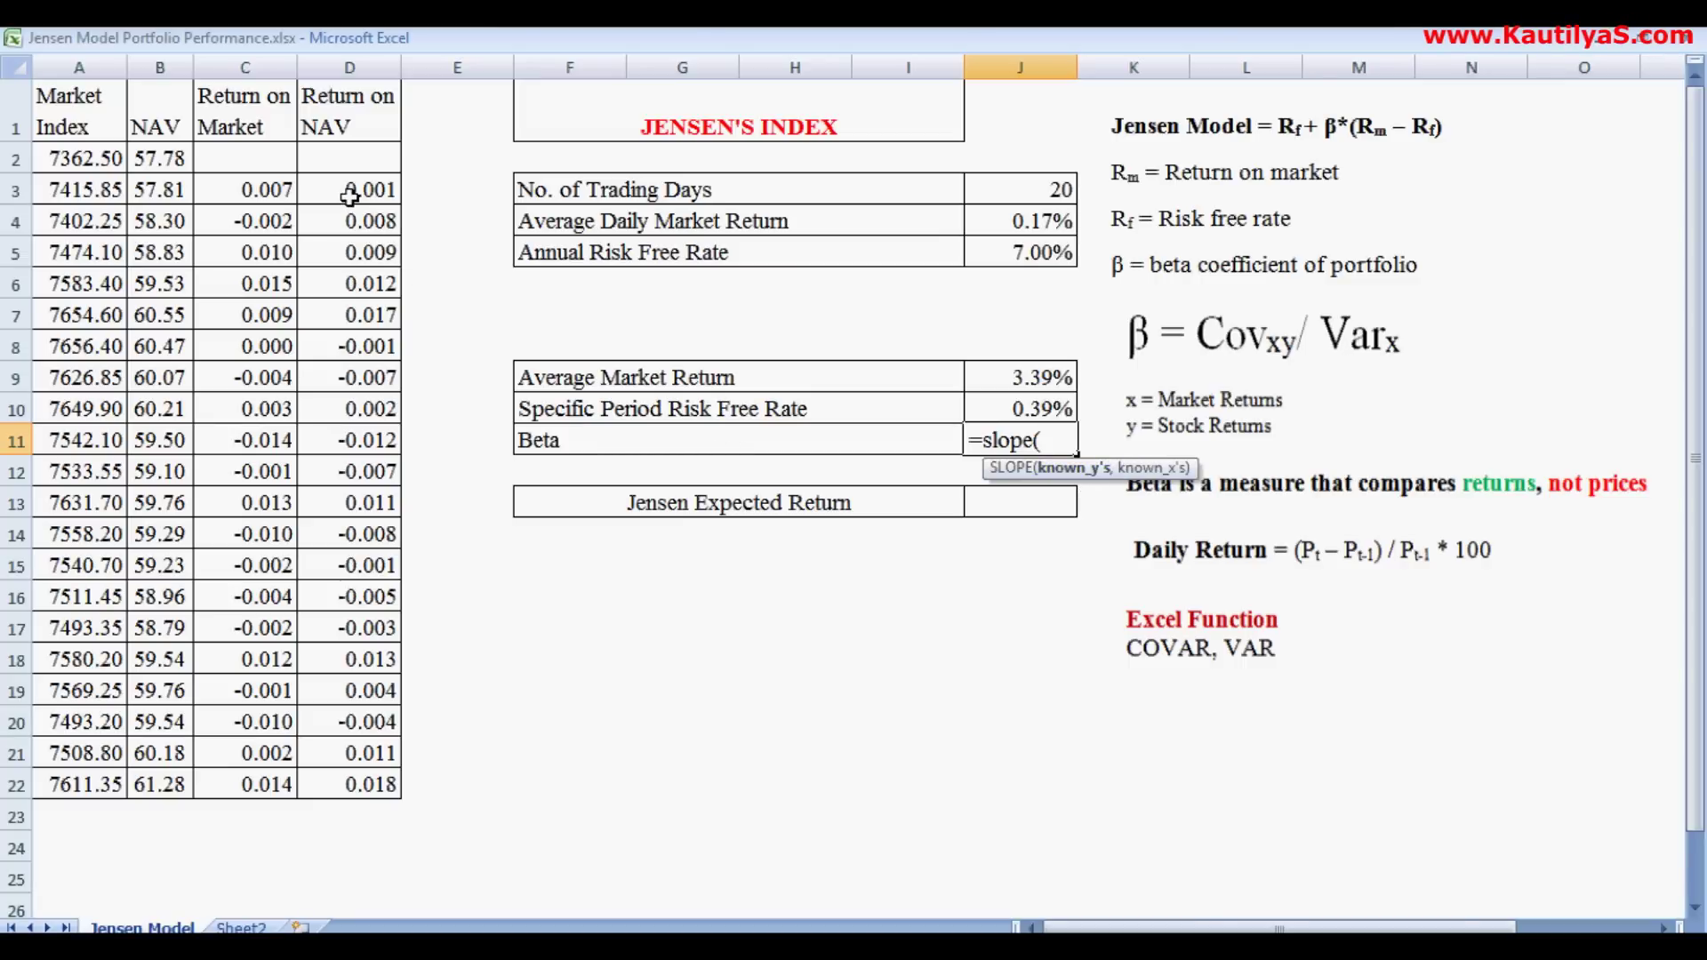
pyautogui.moveTo(350, 195); pyautogui.dragTo(361, 780)
pyautogui.write(',')
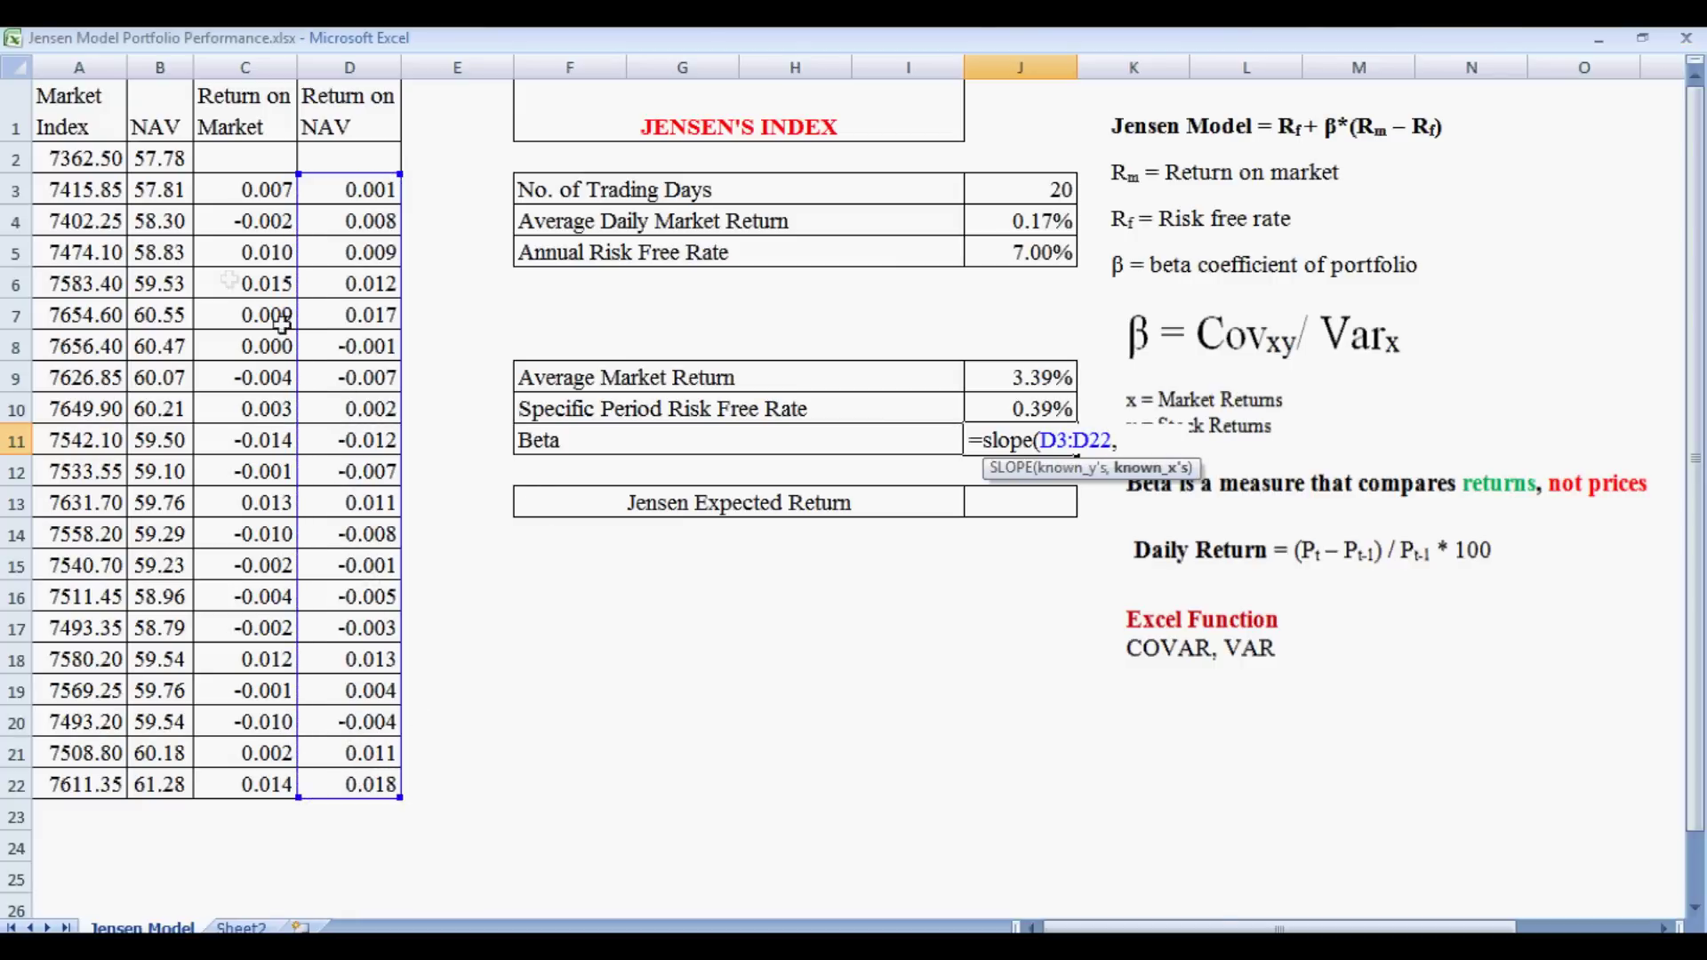
pyautogui.moveTo(217, 203); pyautogui.dragTo(347, 774)
pyautogui.write(')')
pyautogui.press('Return')
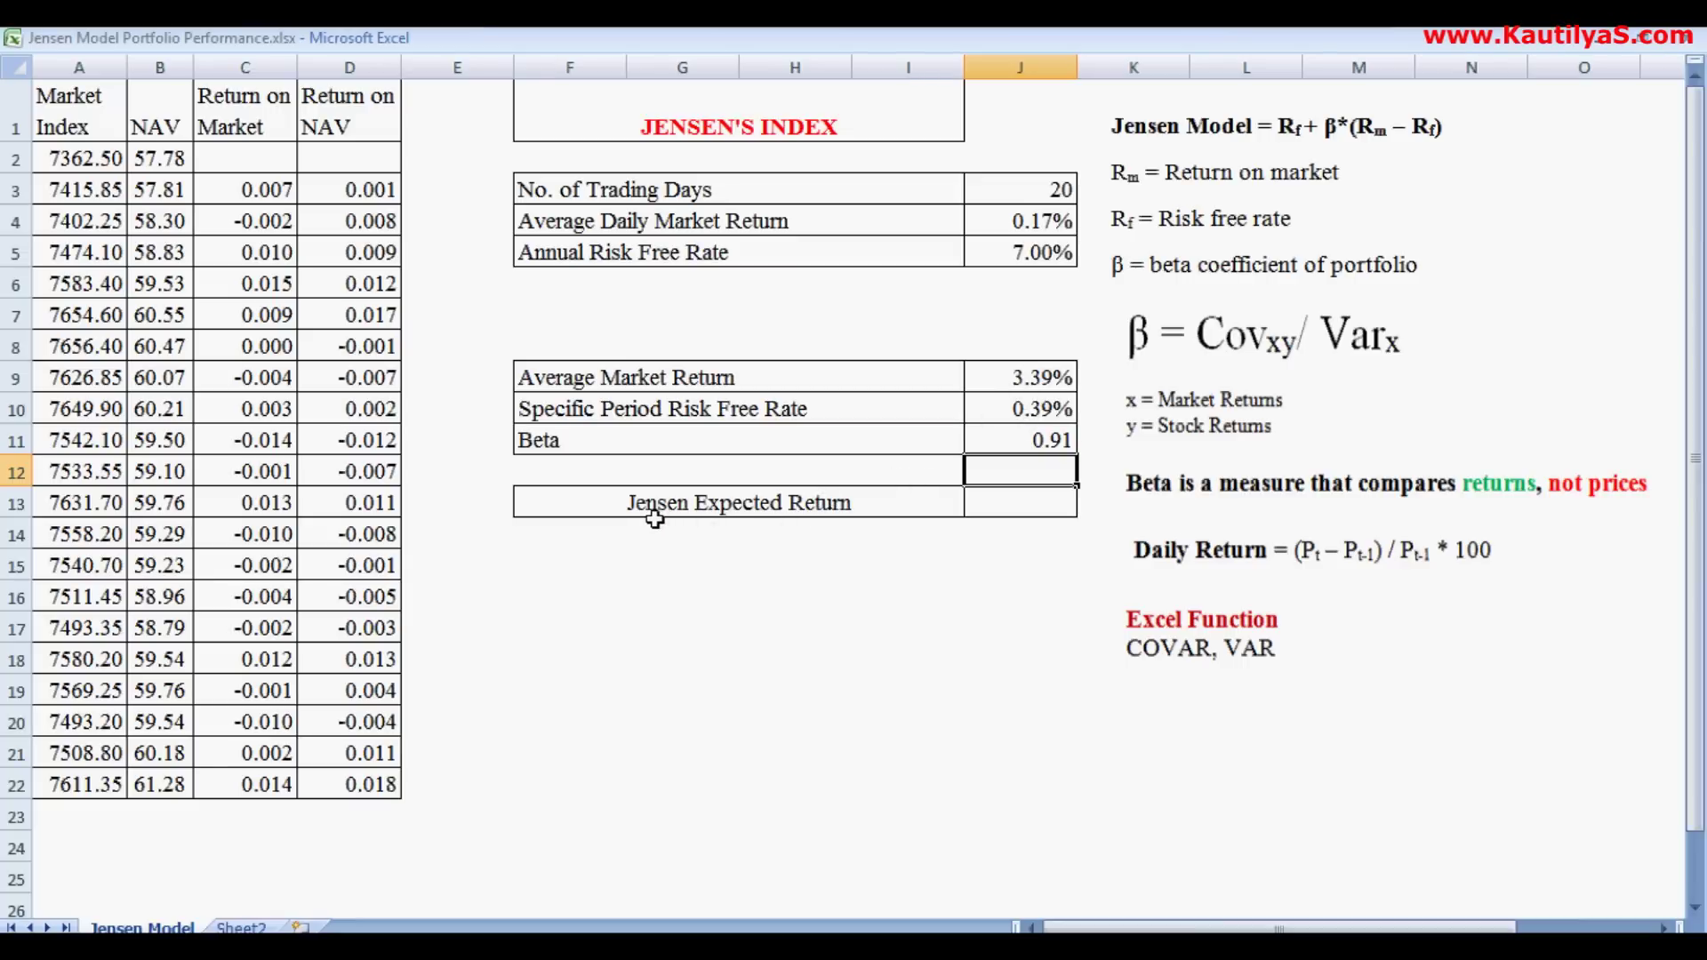
# Step: Enter =J10+J11*(J9-J10) in J13, giving a Jensen expected return of 0.03
pyautogui.click(1000, 507)
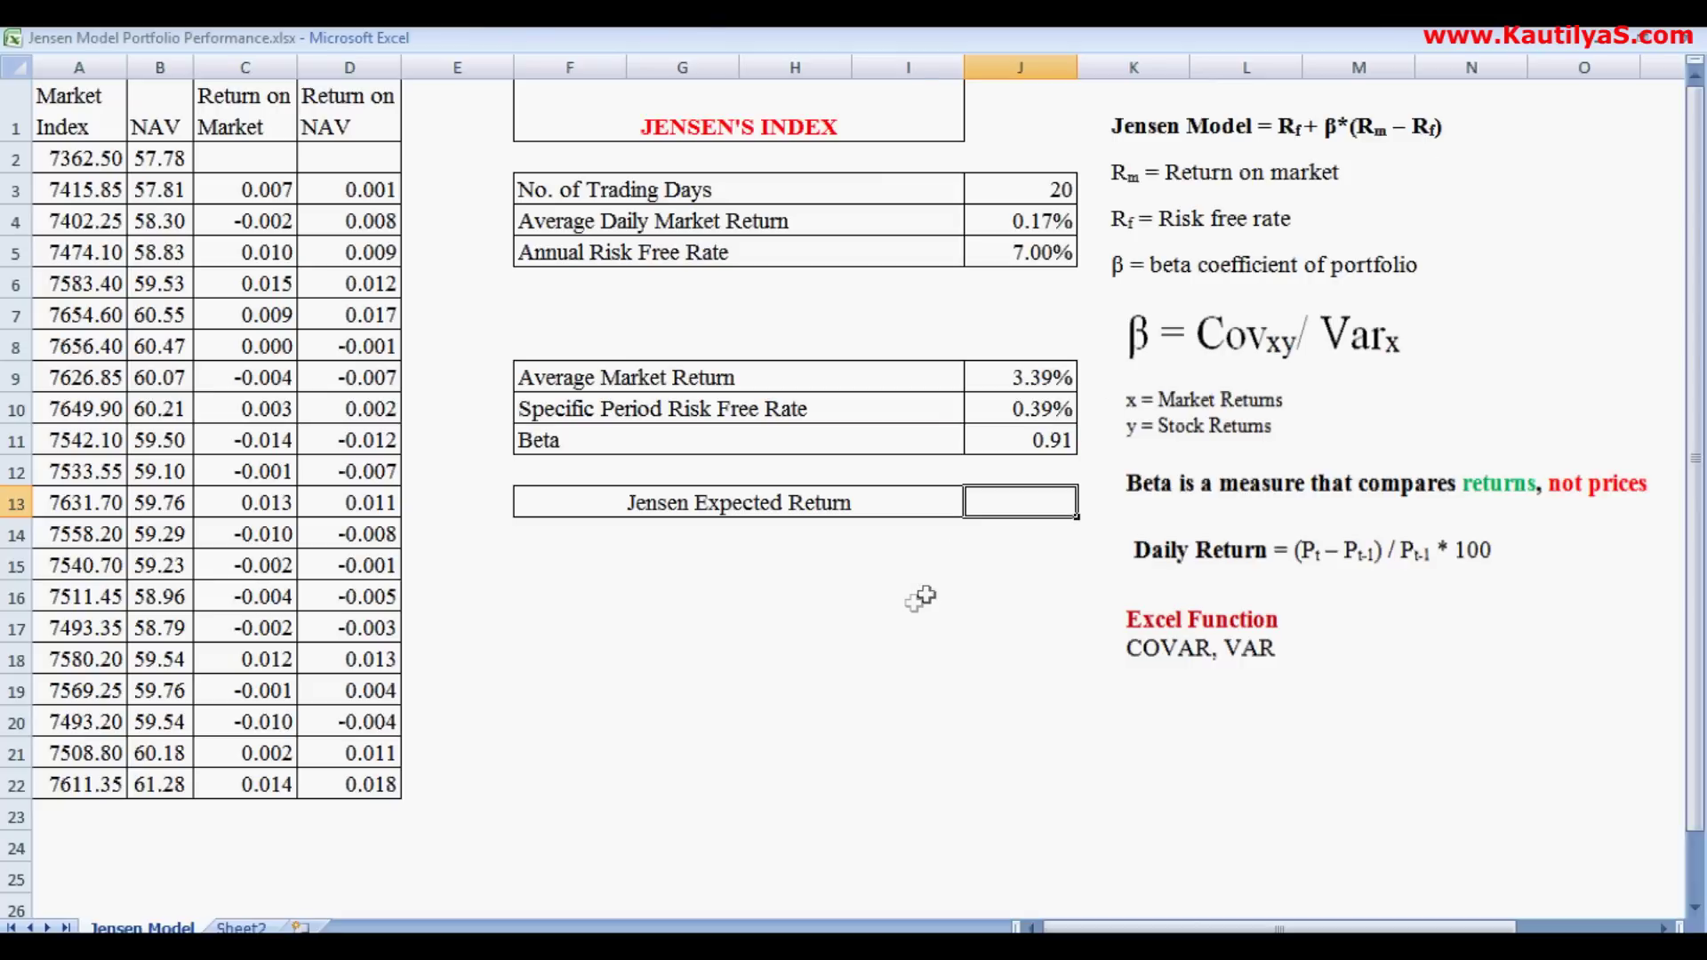
pyautogui.write('=')
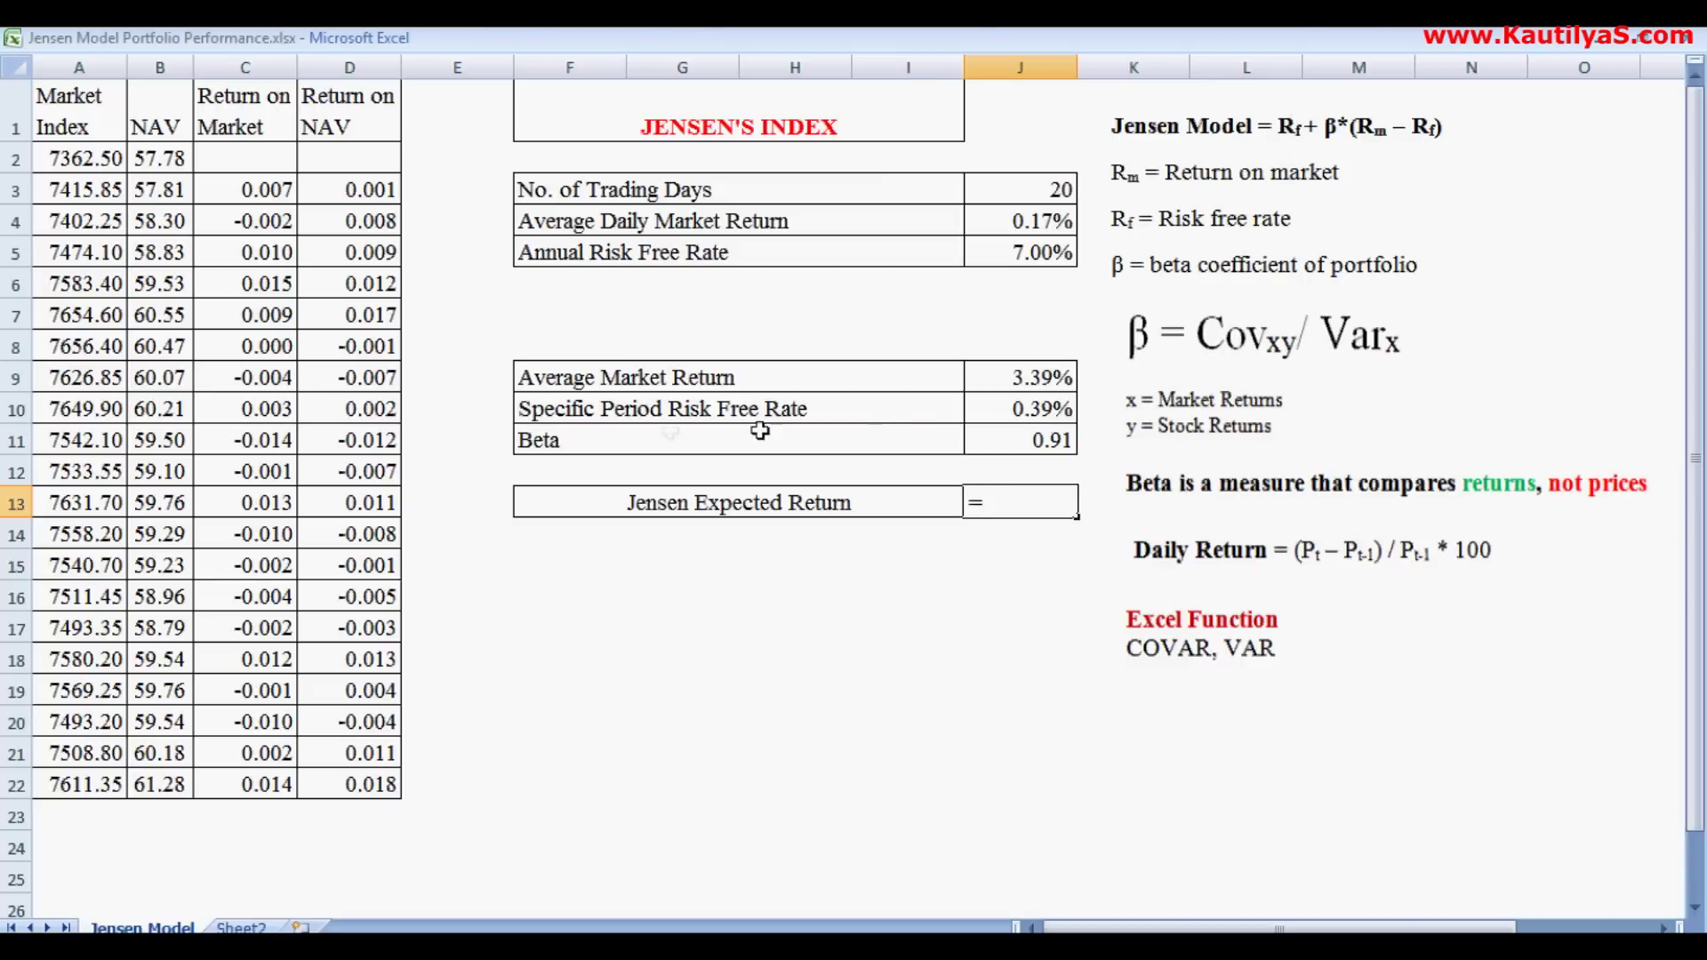
pyautogui.click(1007, 412)
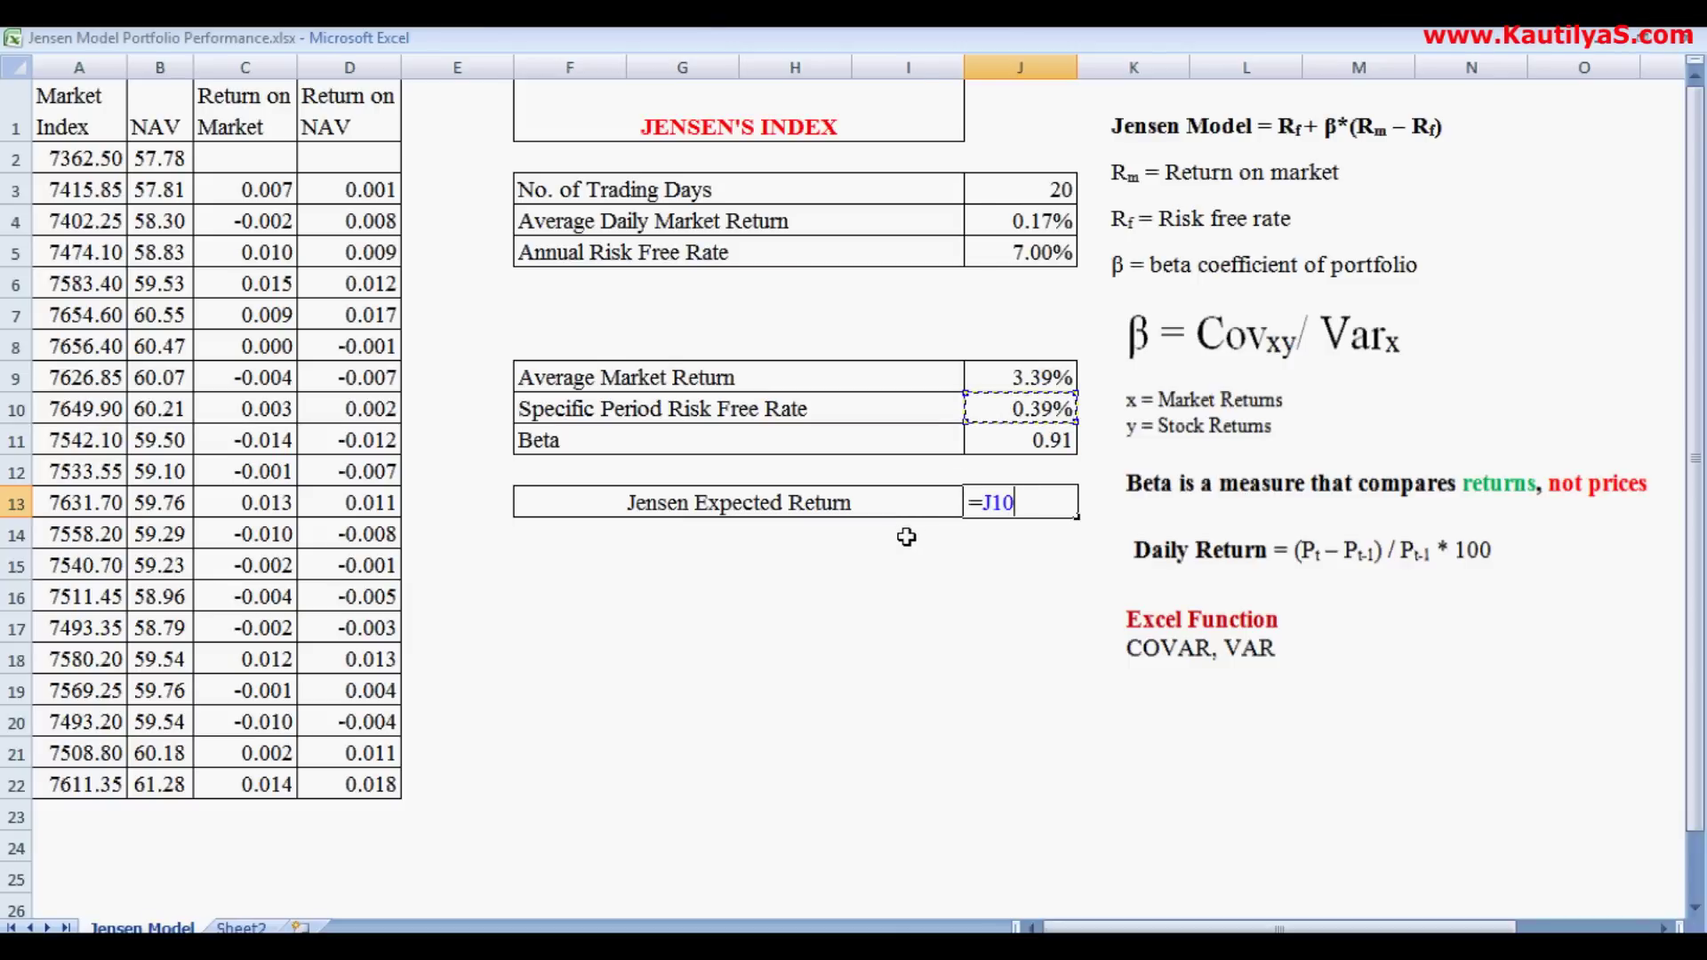
pyautogui.write('+')
pyautogui.click(1003, 443)
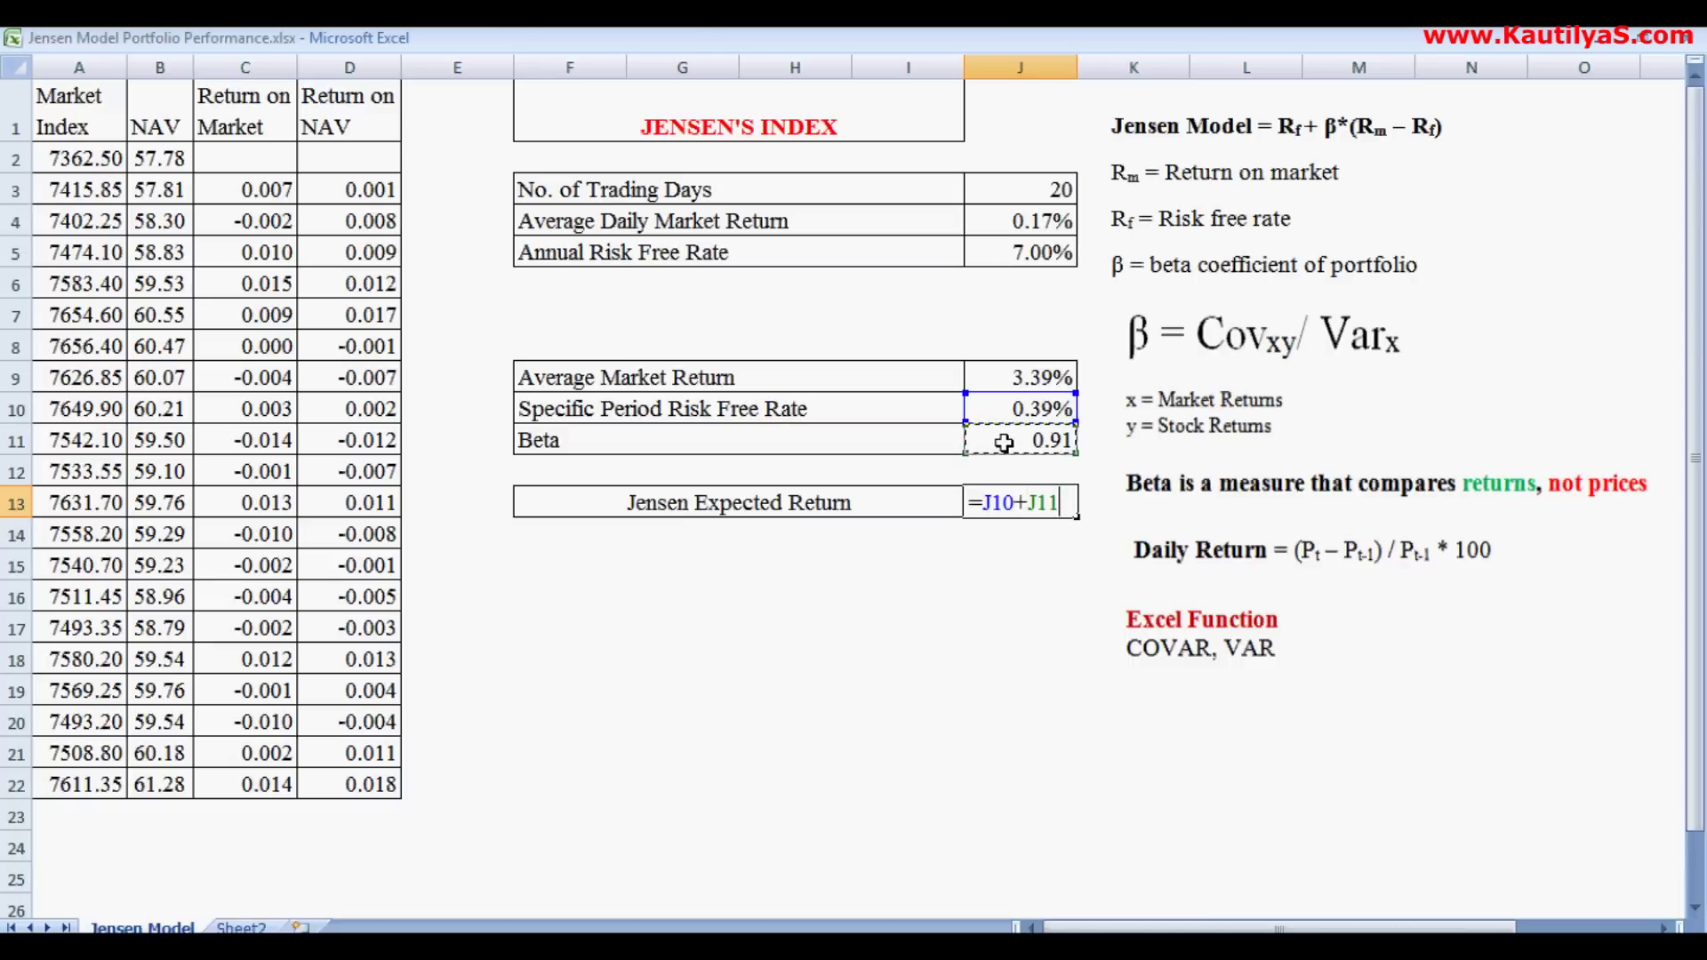
pyautogui.write('*(')
pyautogui.click(1012, 383)
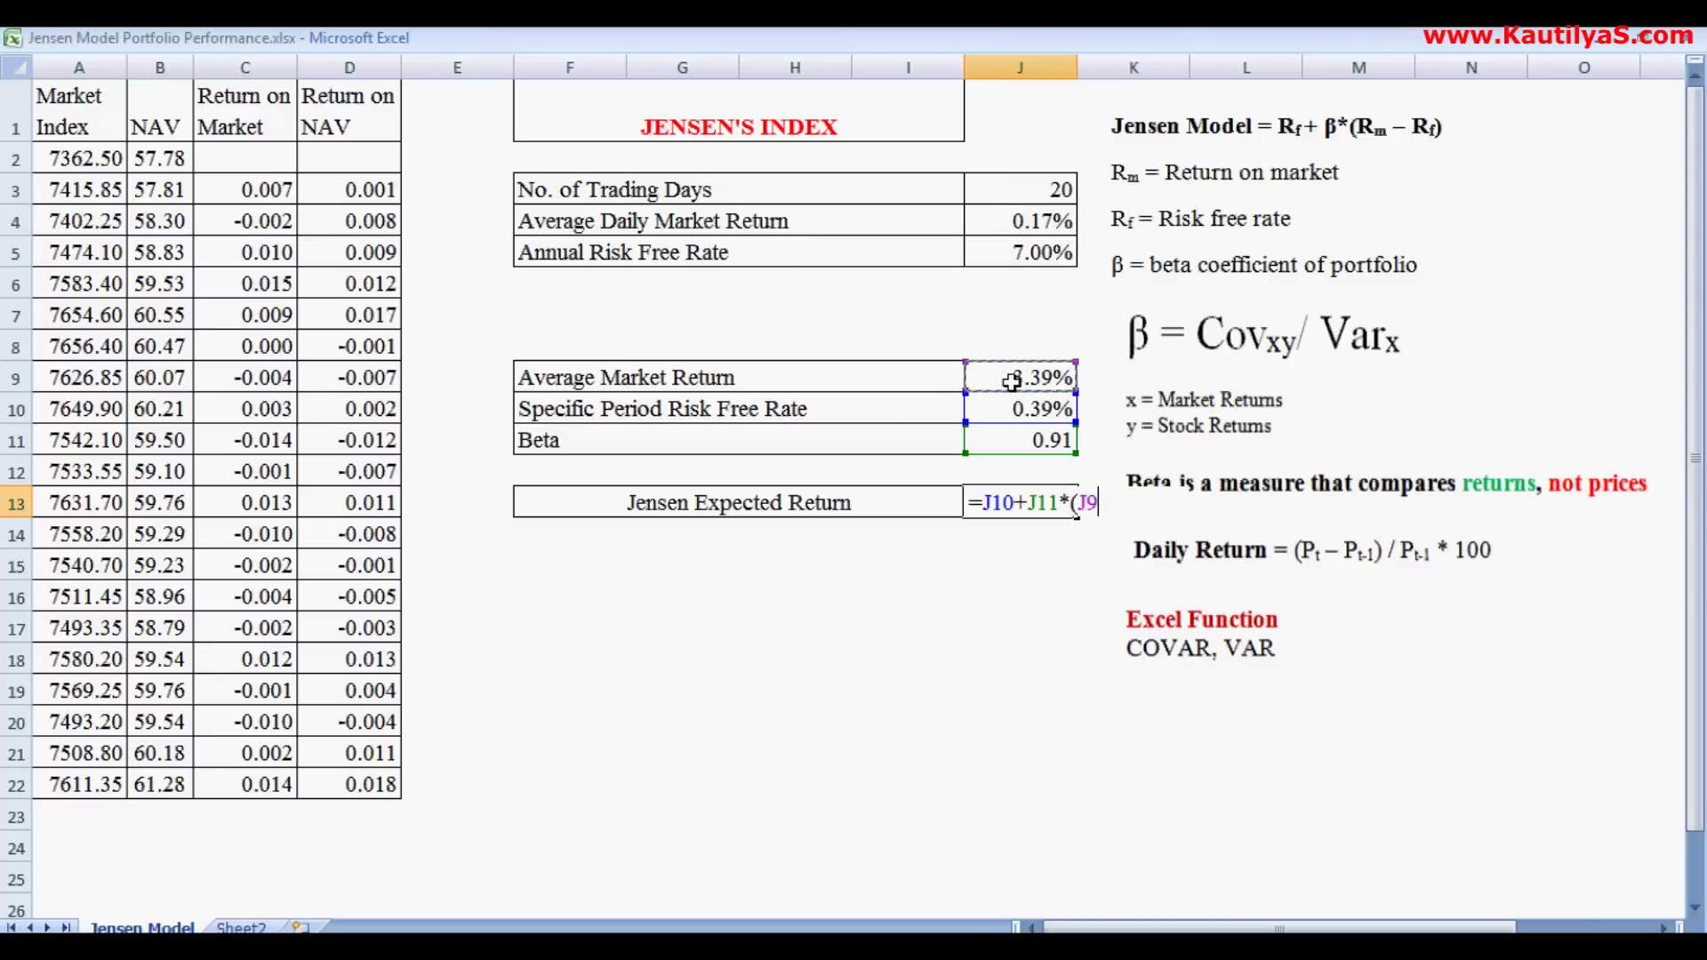
pyautogui.write('-')
pyautogui.click(1007, 409)
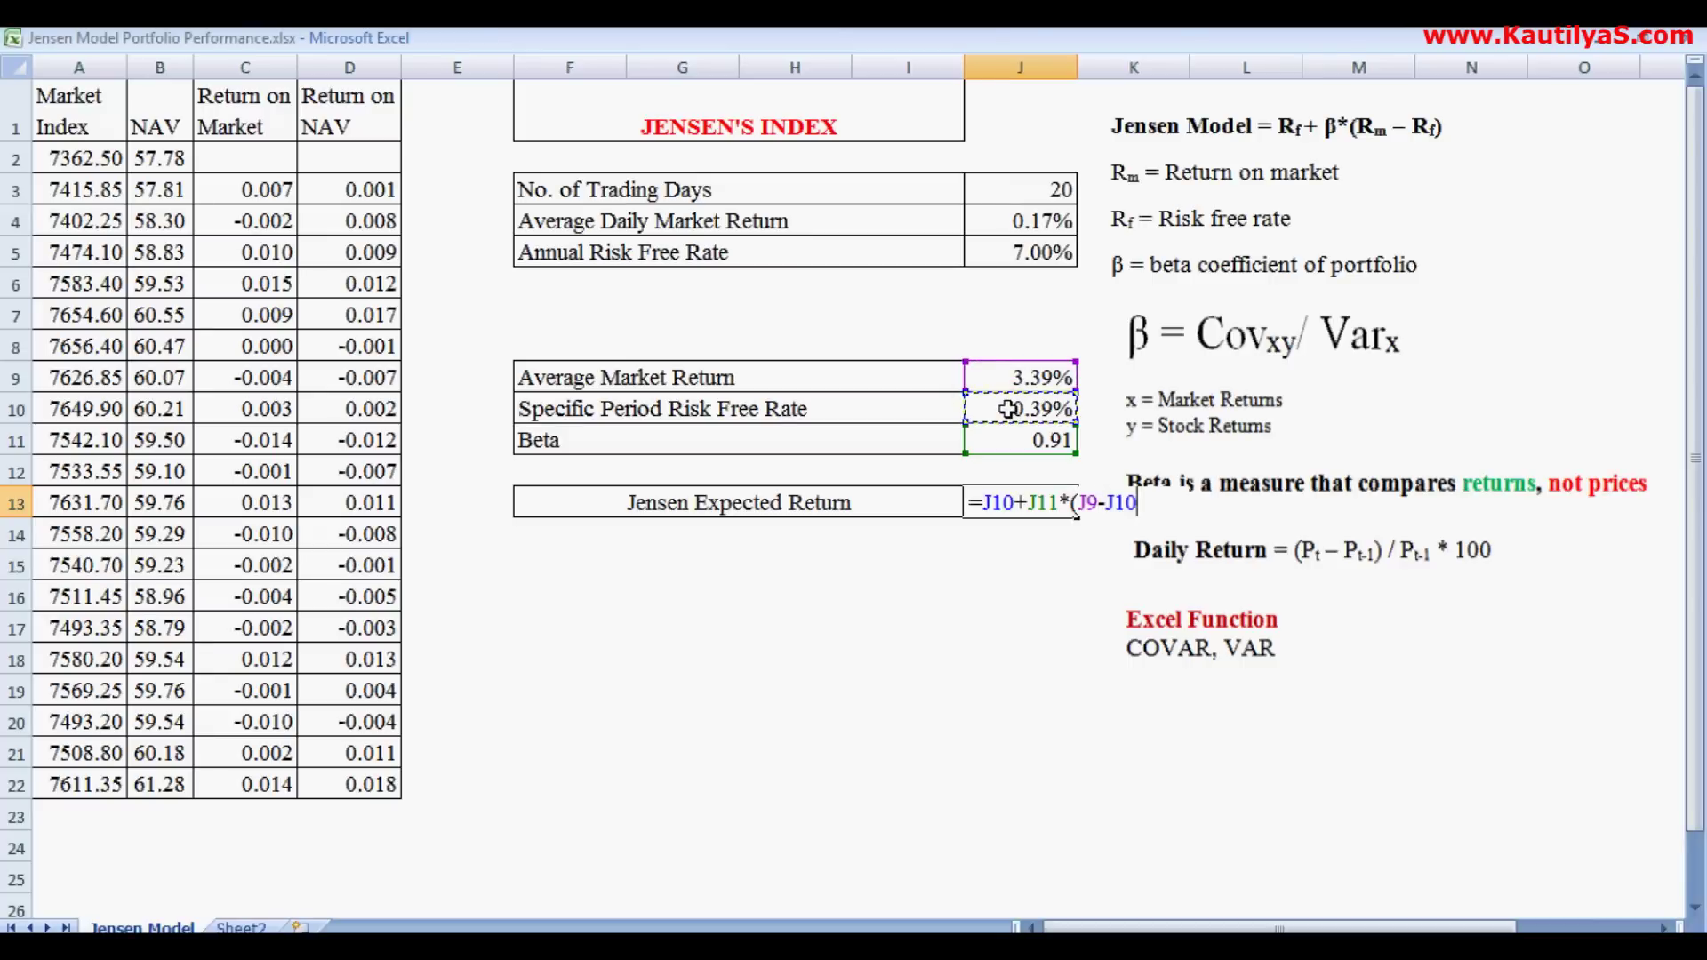
pyautogui.write(')')
pyautogui.press('Return')
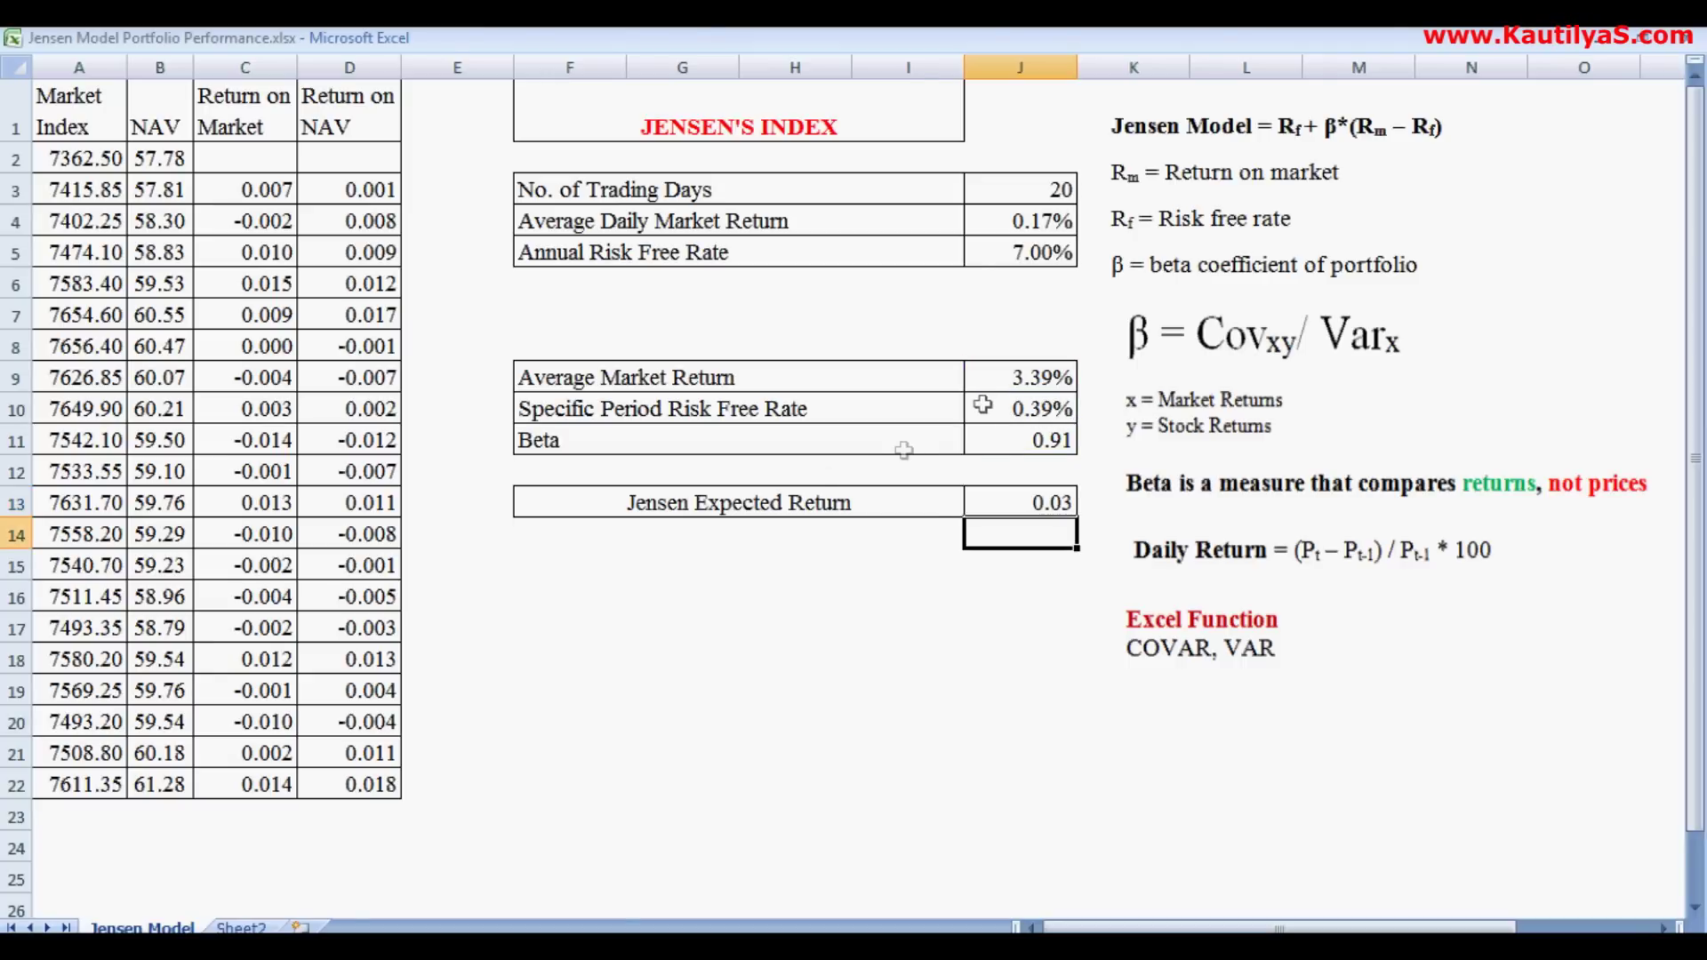
pyautogui.click(1002, 503)
# Step: Format J13 as Percentage with 2 decimal places, showing 3.13%
pyautogui.rightClick(1005, 505)
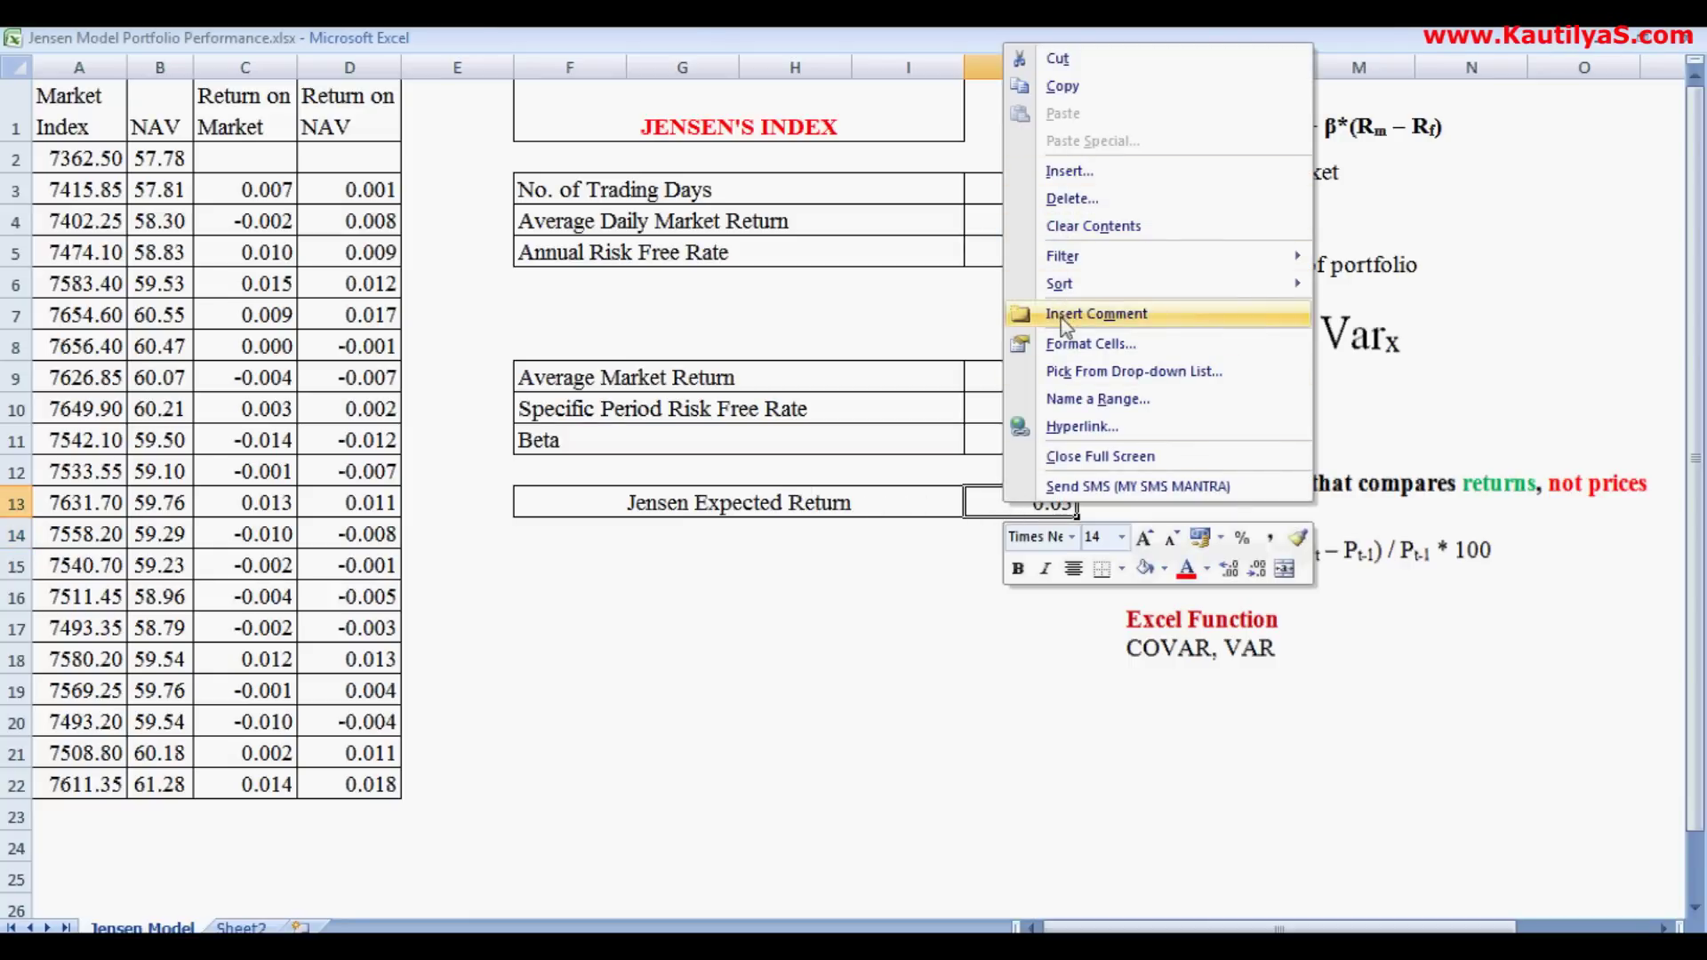
pyautogui.click(1070, 349)
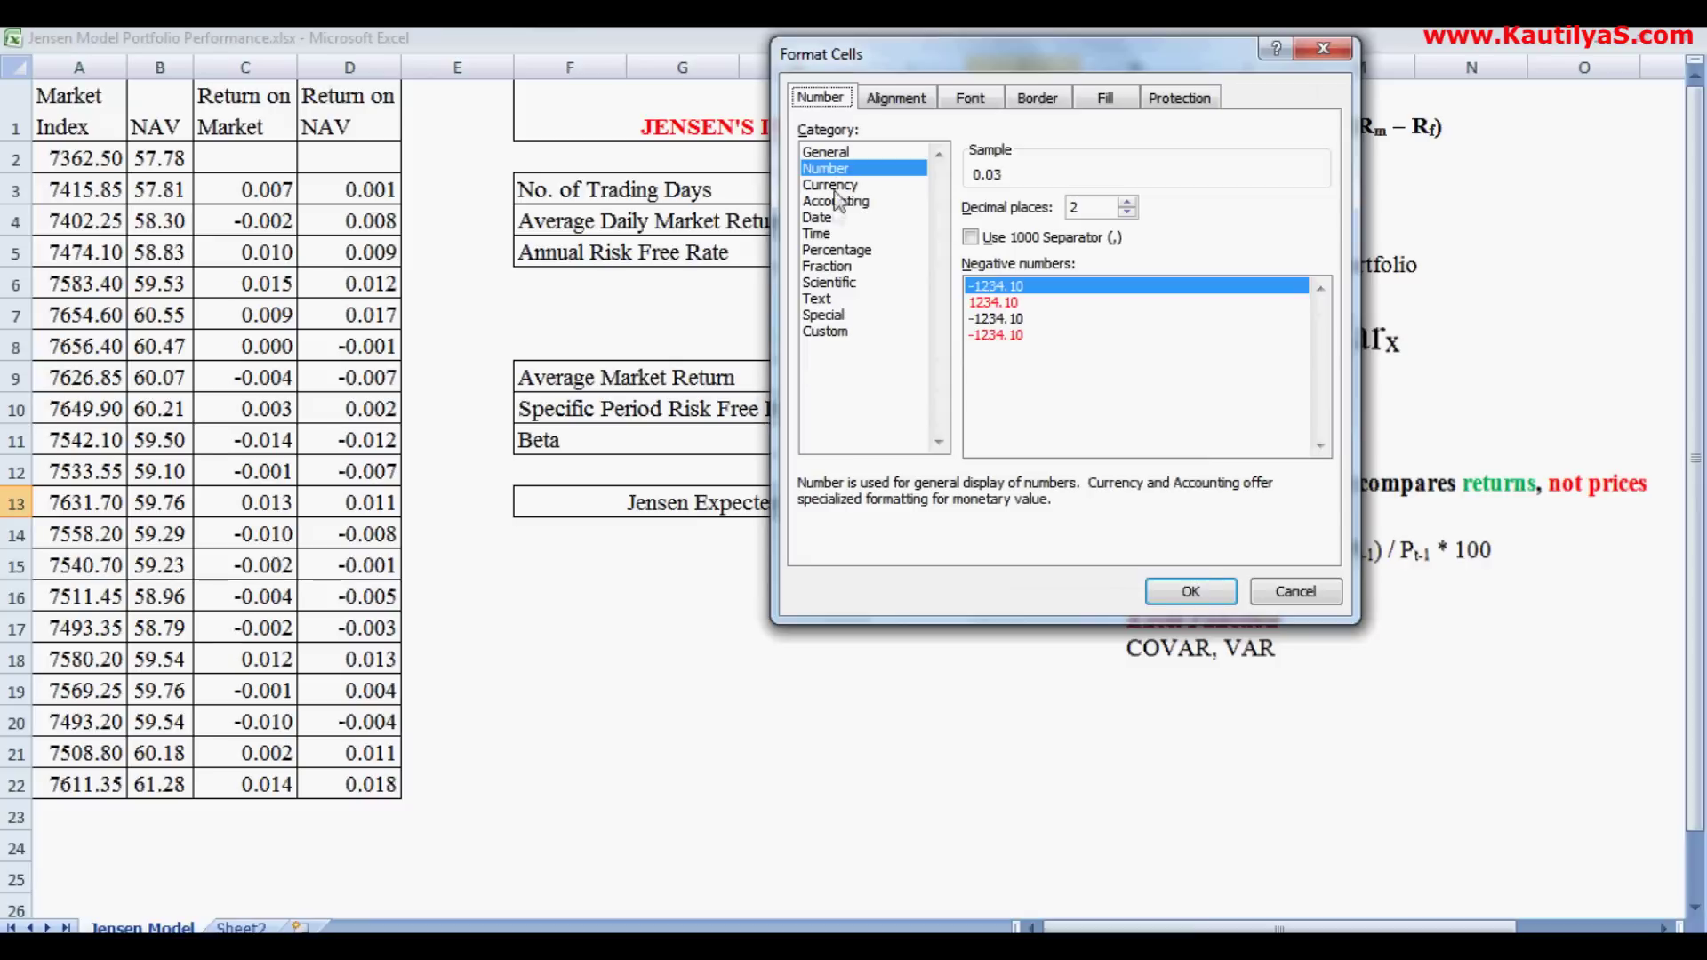
pyautogui.click(846, 252)
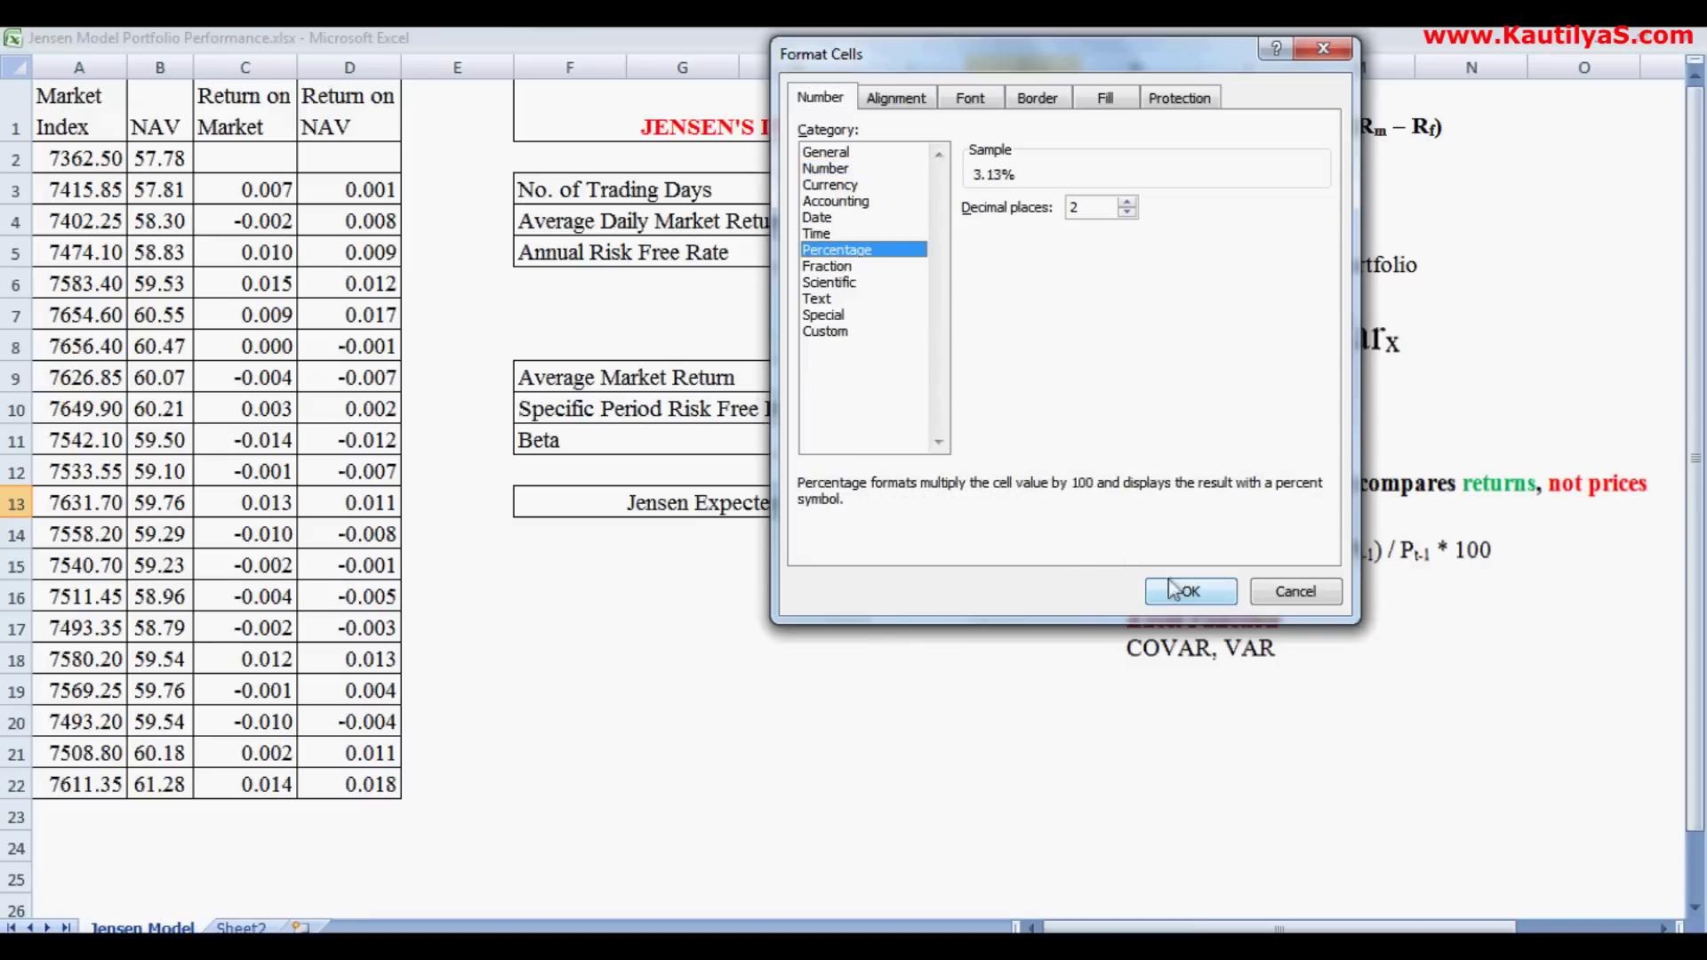
pyautogui.click(1127, 203)
pyautogui.click(1127, 214)
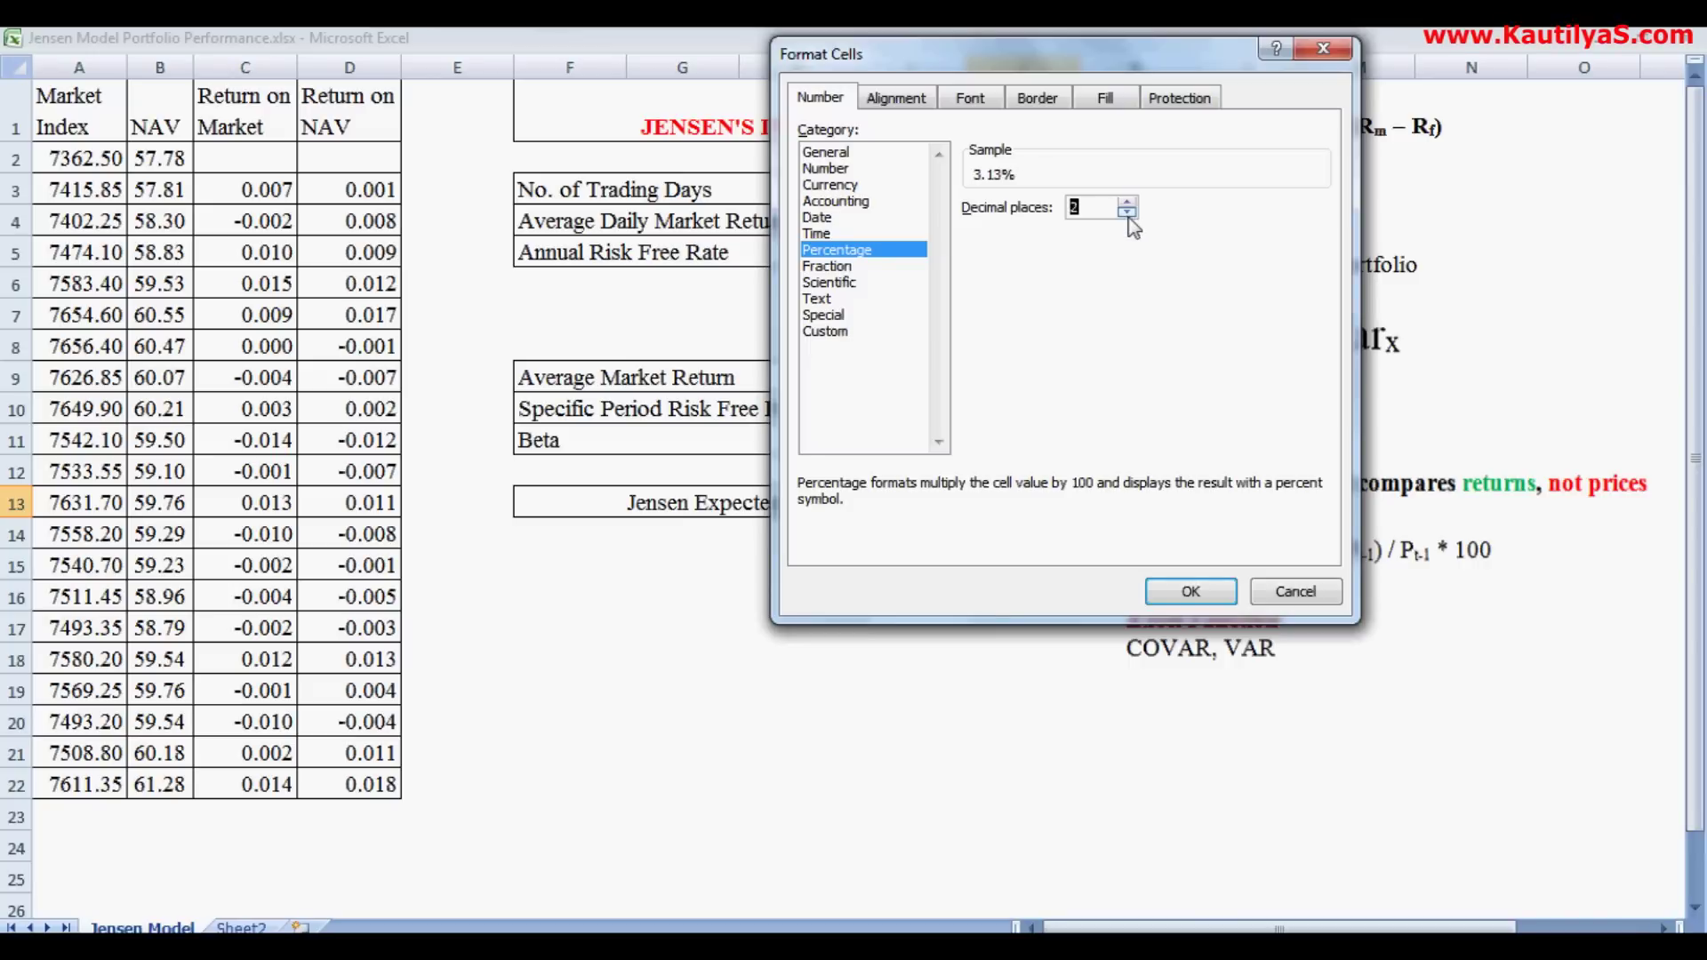
pyautogui.click(1190, 591)
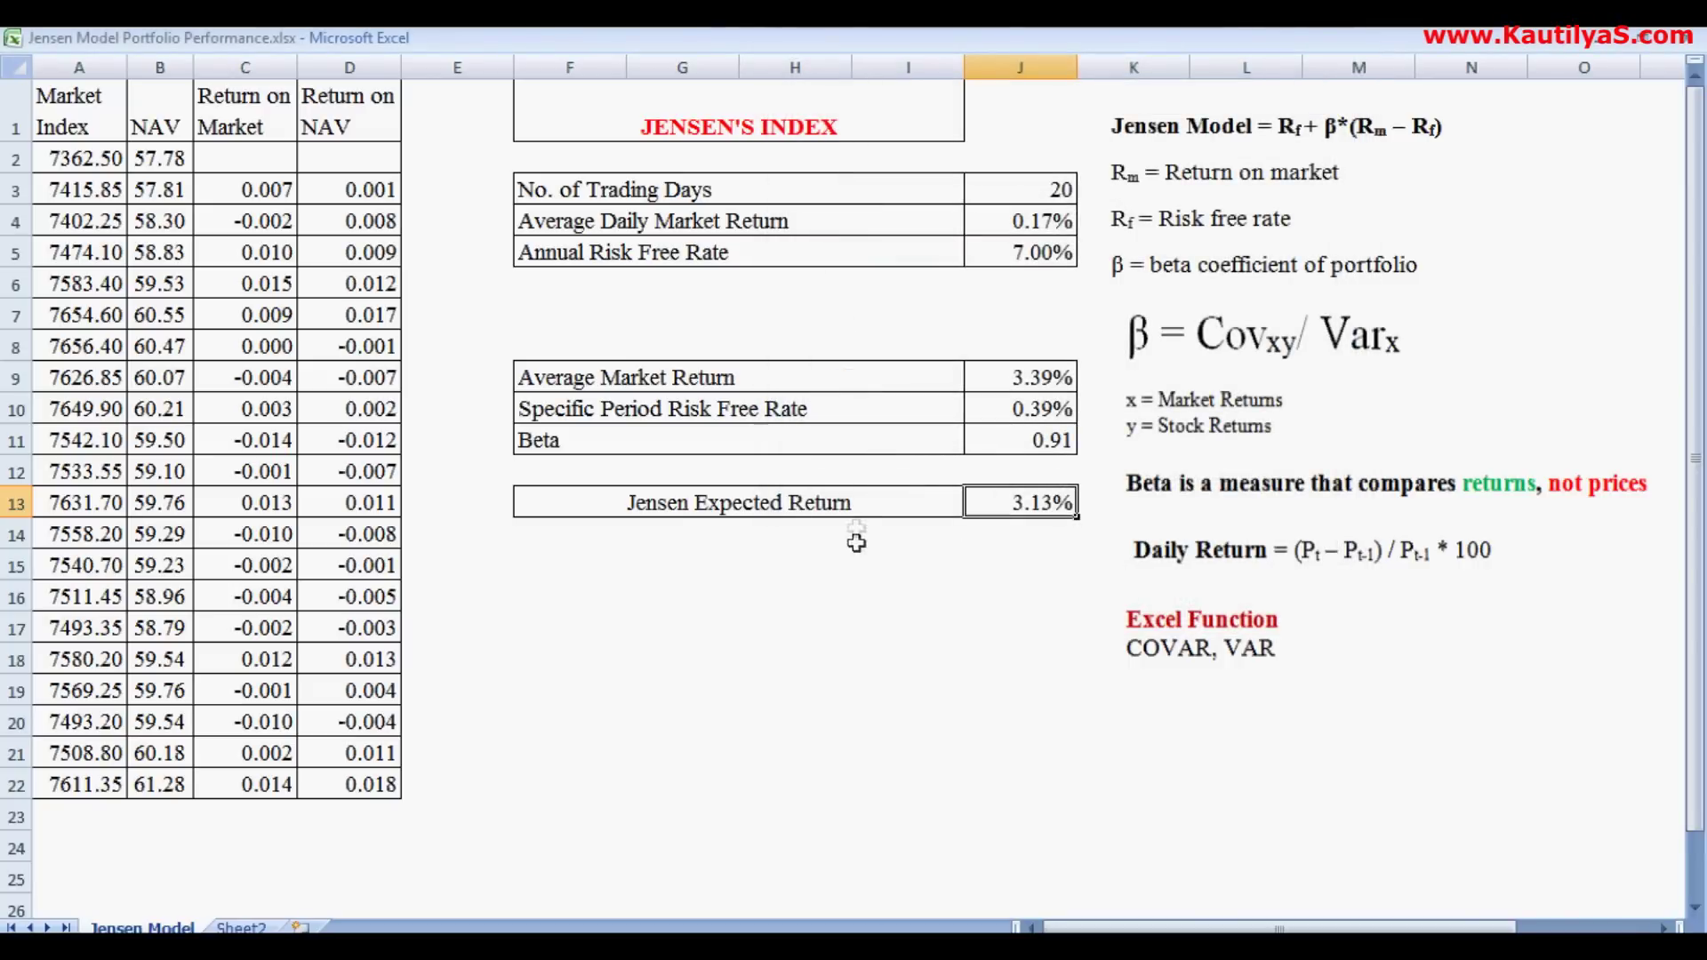
pyautogui.click(867, 505)
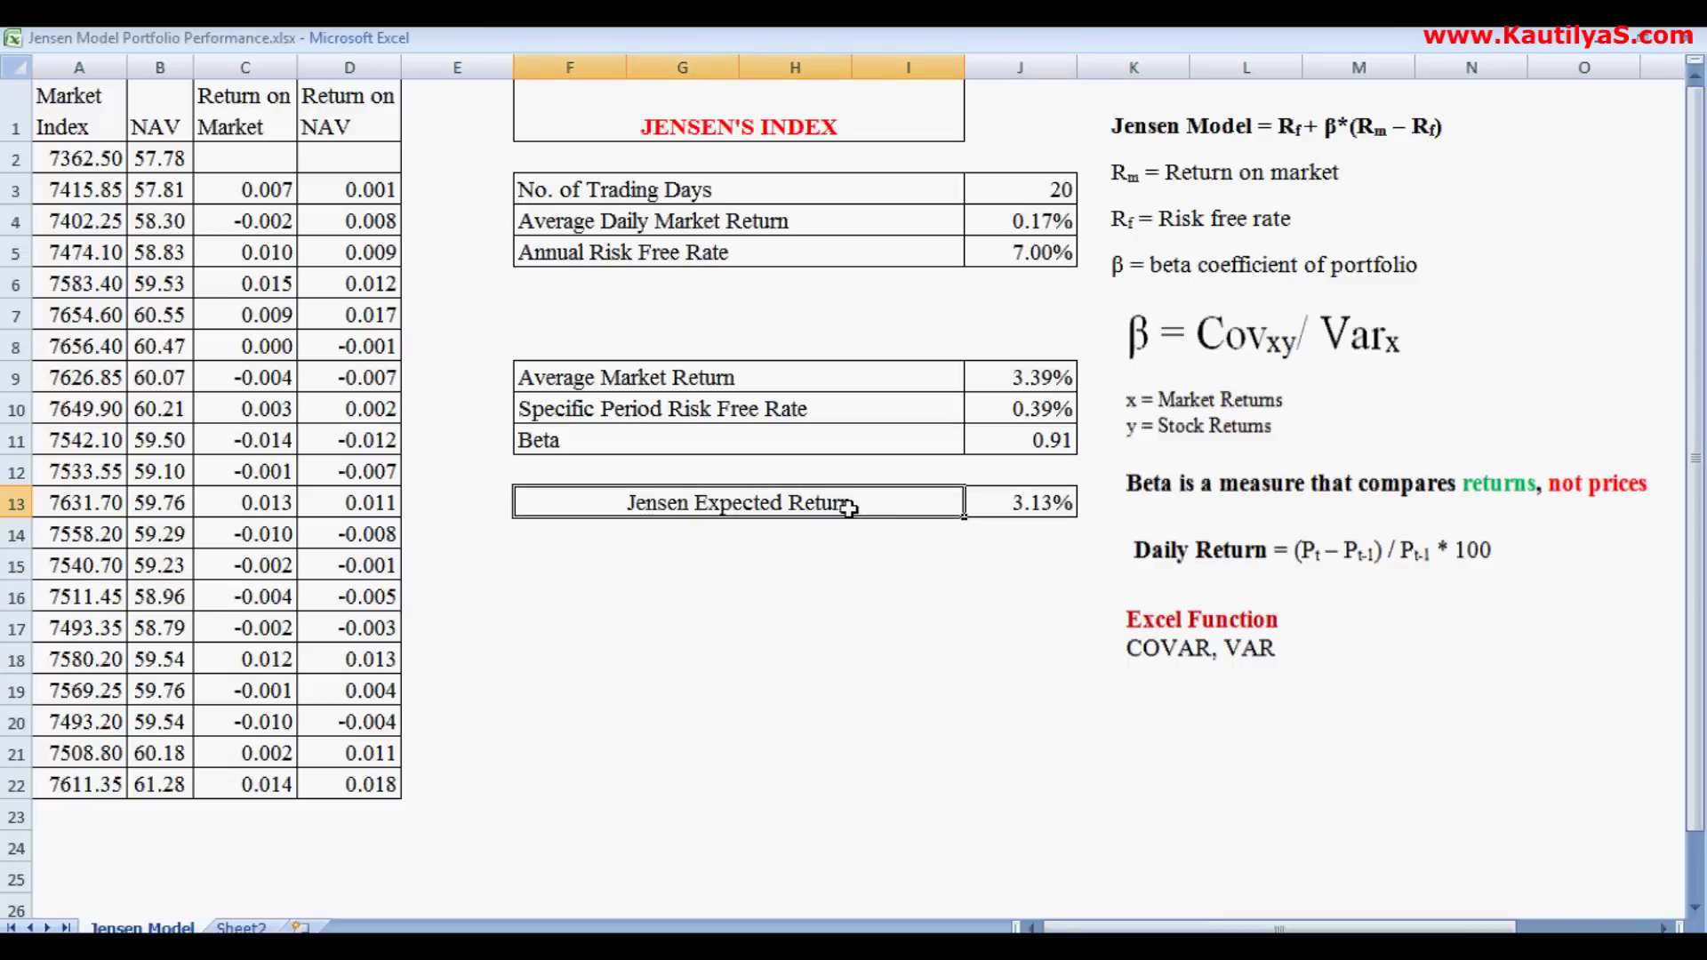